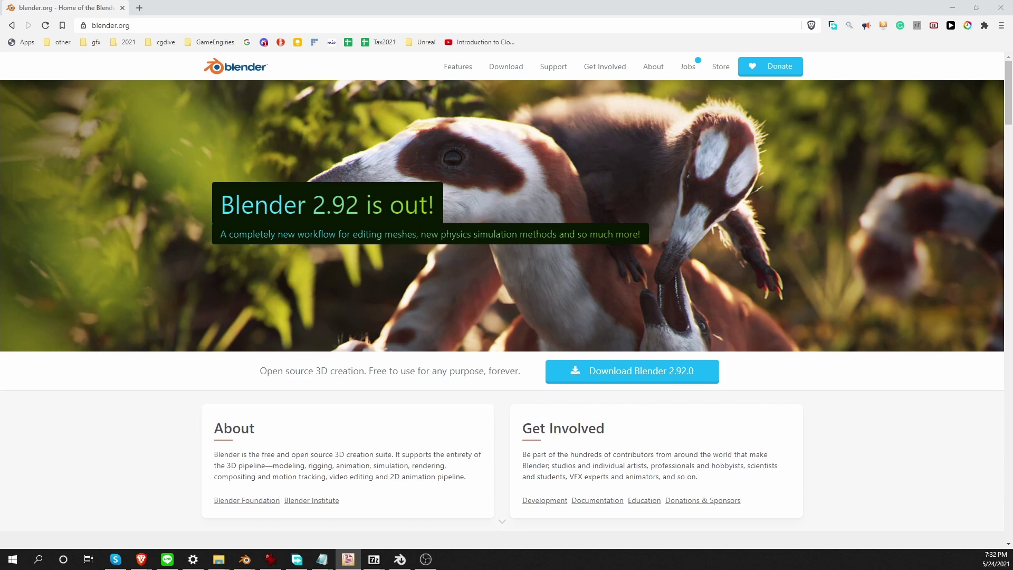
Step: Start the Blender 2.92.0 Windows installer download on blender.org, then cancel saving it
left_click(504, 69)
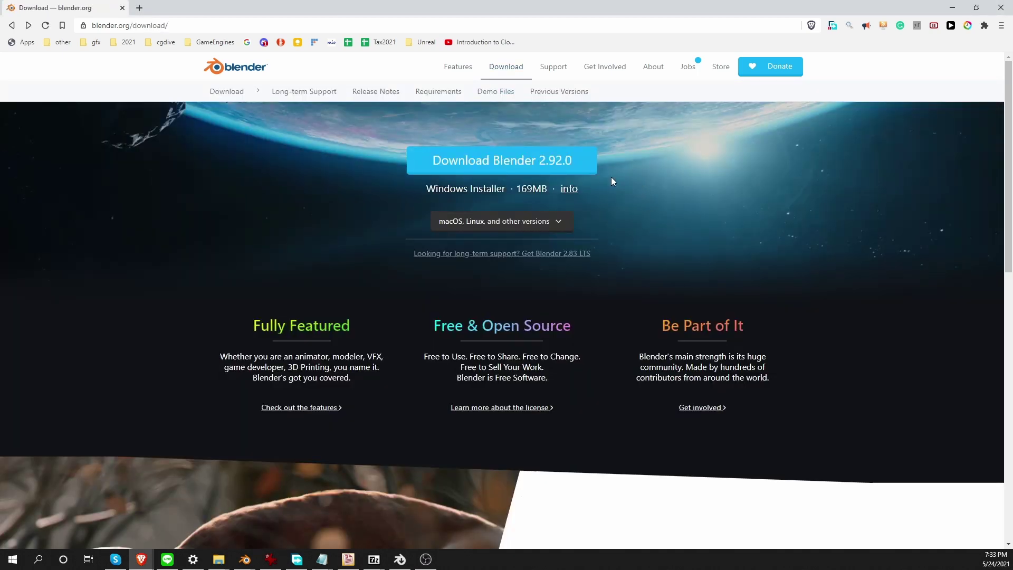
left_click(546, 169)
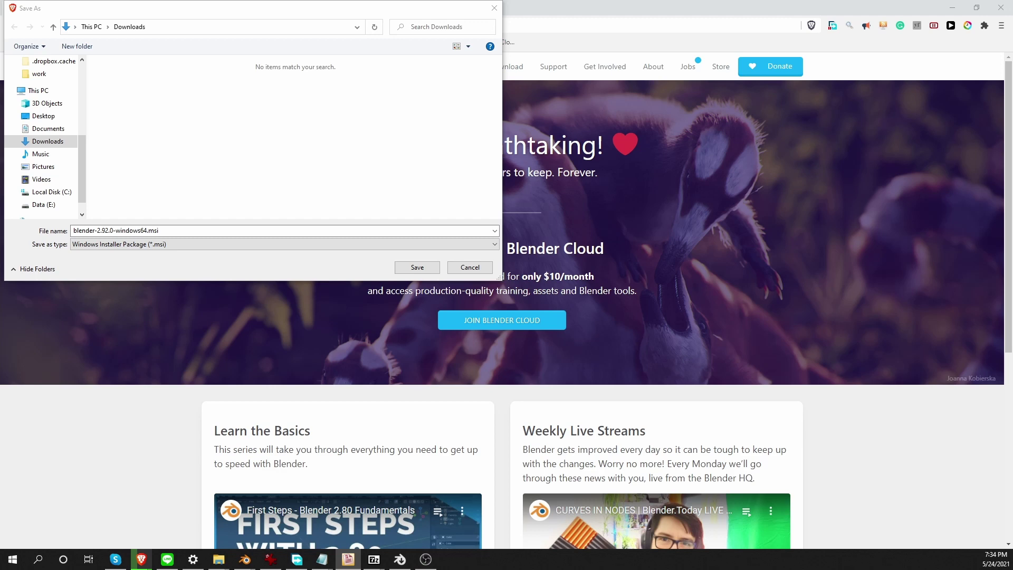
left_click(469, 267)
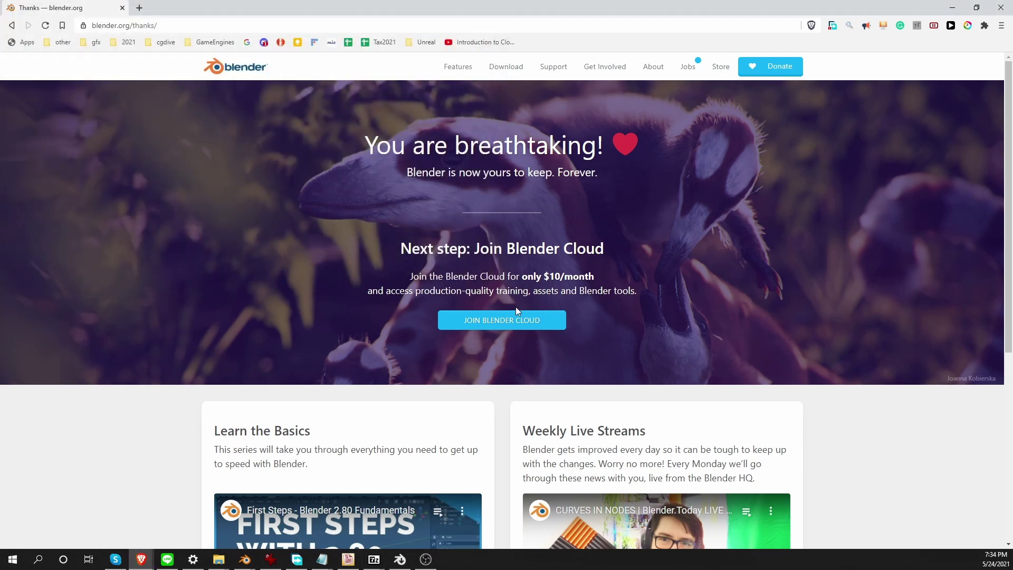
Step: Download the Blender 2.92.0 Windows portable (.zip) package and return to the download page
left_click(507, 70)
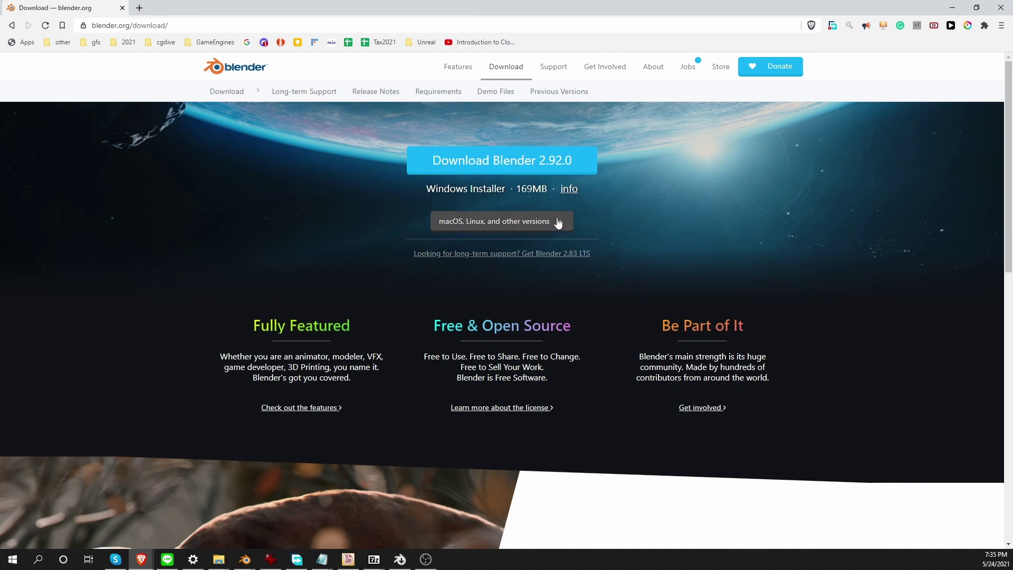
left_click(557, 224)
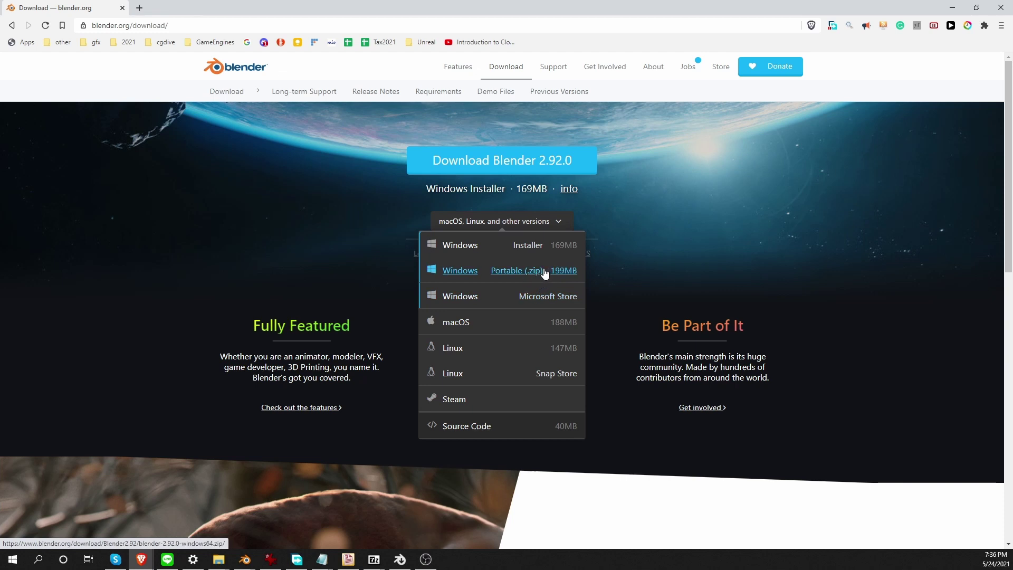
left_click(546, 271)
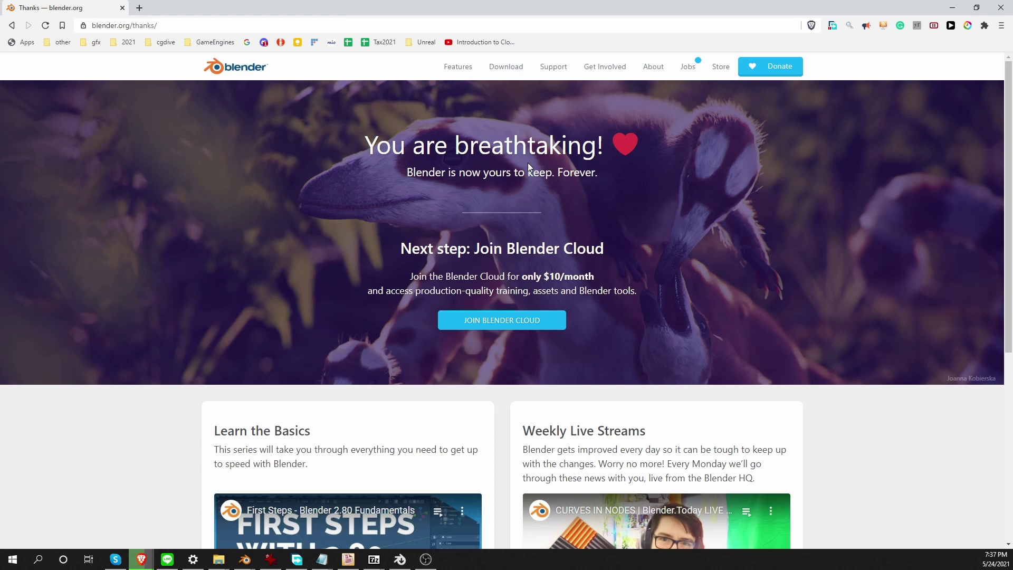
left_click(506, 67)
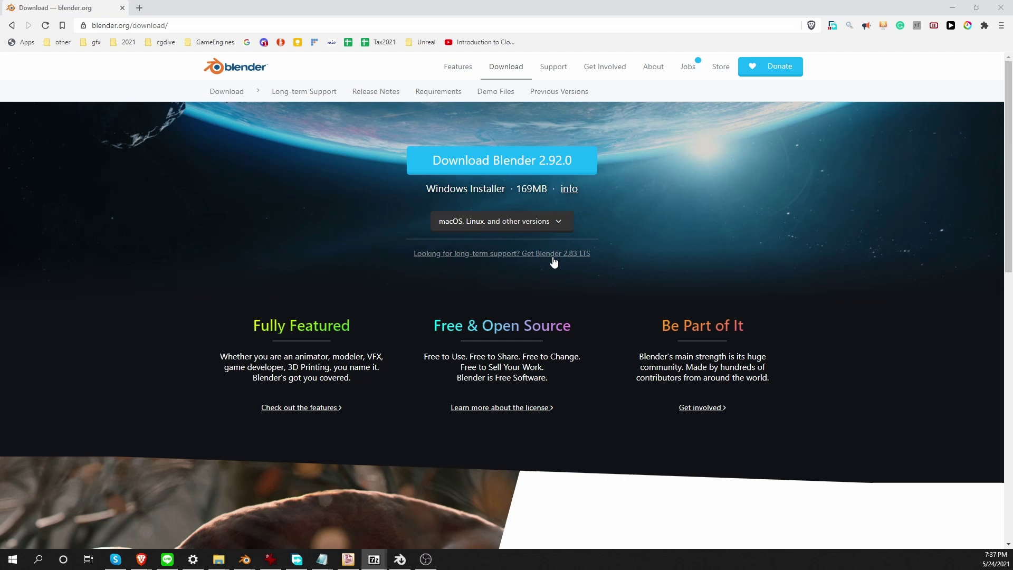
Step: Download the Blender 2.83.15 LTS windows-x64 zip from the 2.83 LTS page
left_click(592, 270)
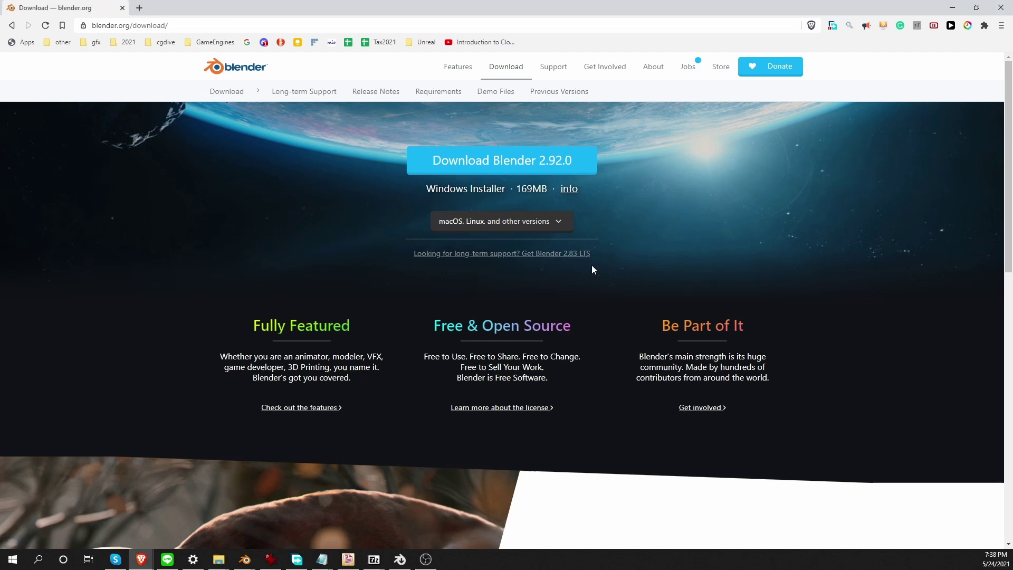
left_click(504, 254)
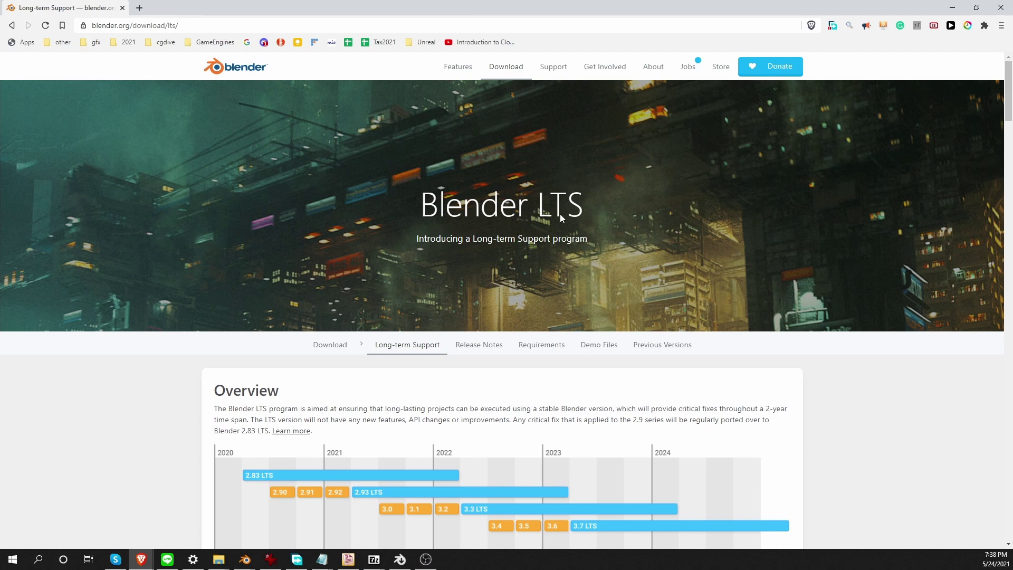
scroll(549, 190, "down", 9)
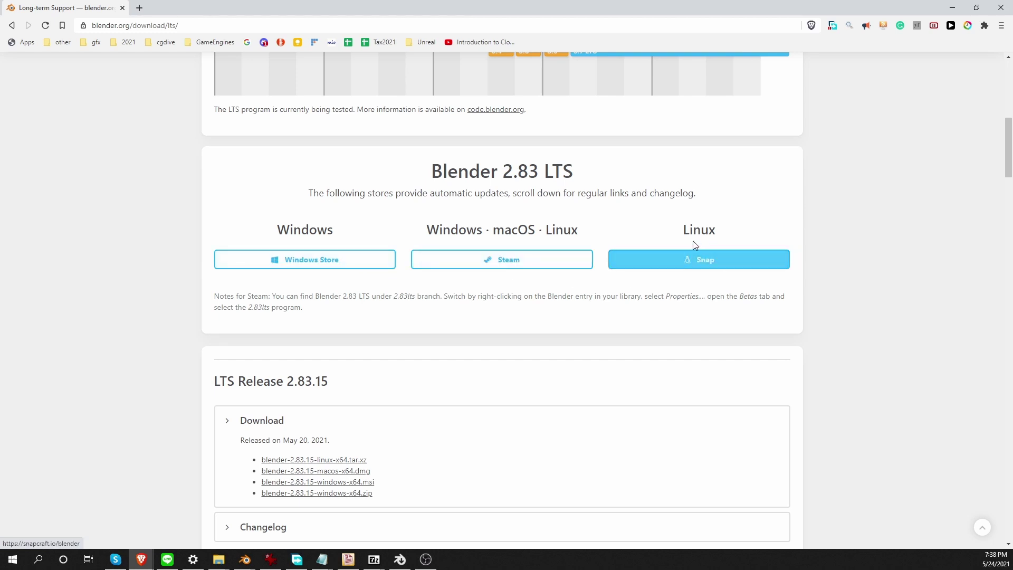
scroll(580, 294, "down", 1)
scroll(580, 294, "down", 2)
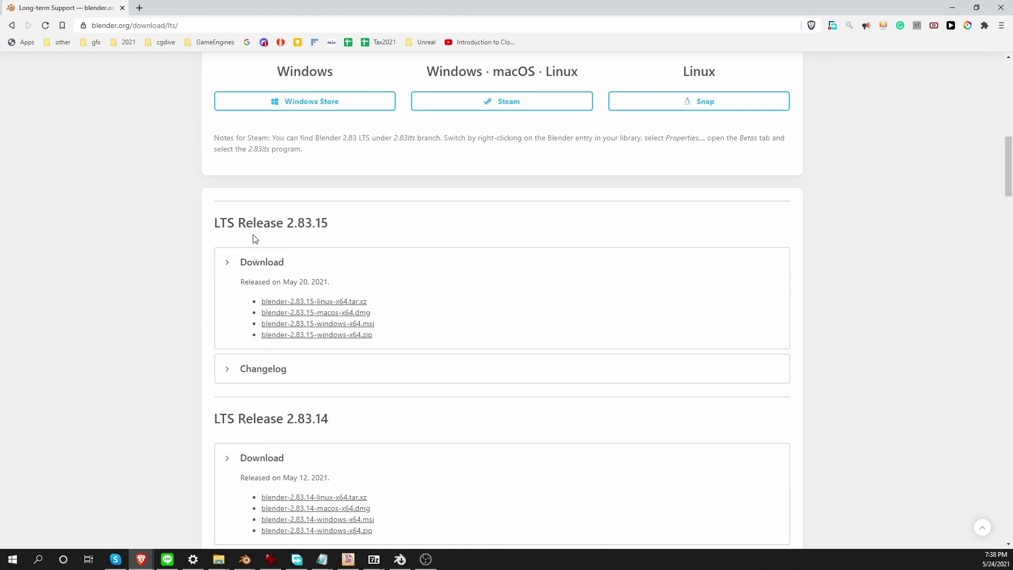
left_click(341, 336)
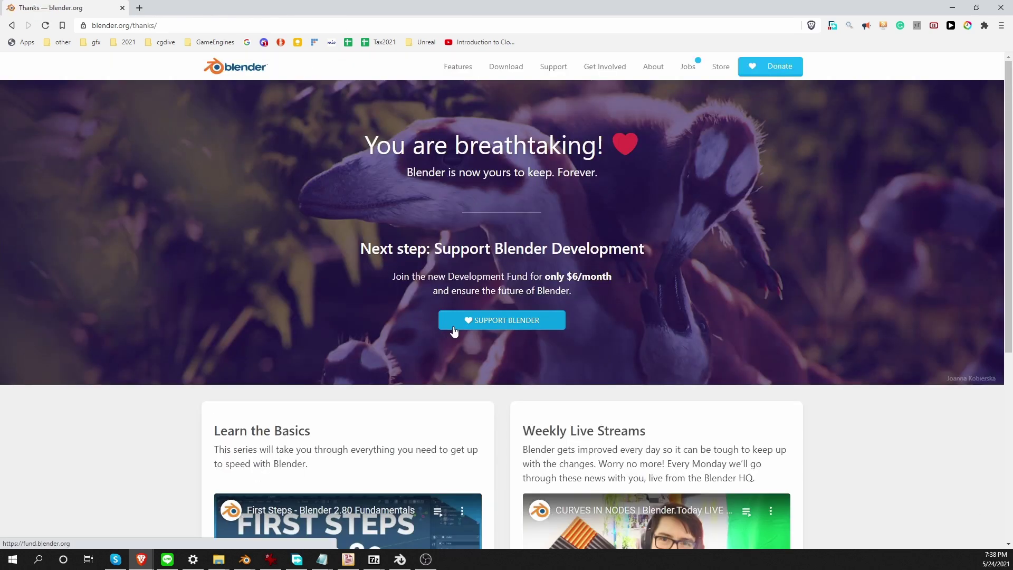
left_click(1003, 529)
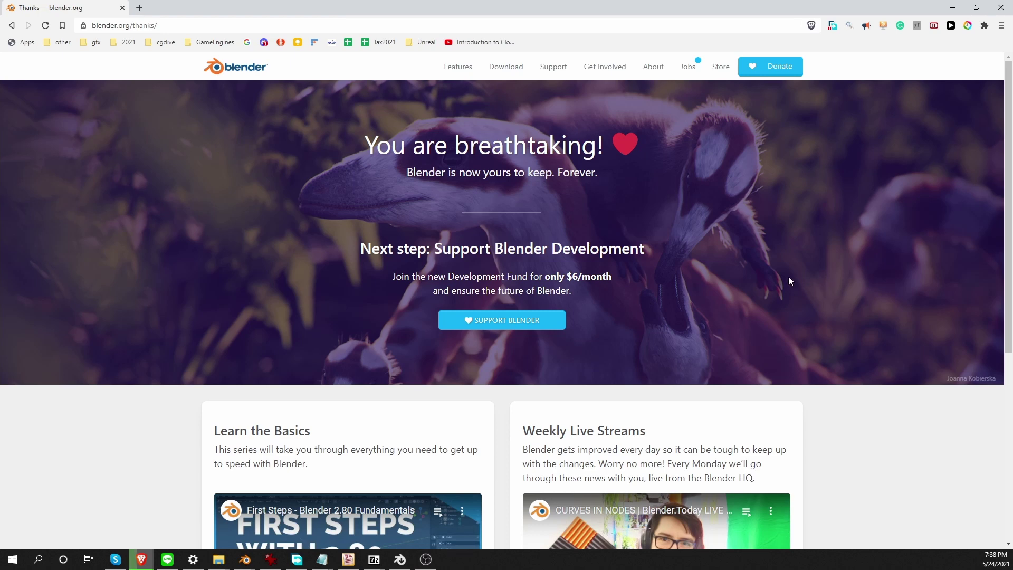
Step: Download the Blender 3.0.0 Alpha Windows daily build from the experimental builds page
left_click(506, 66)
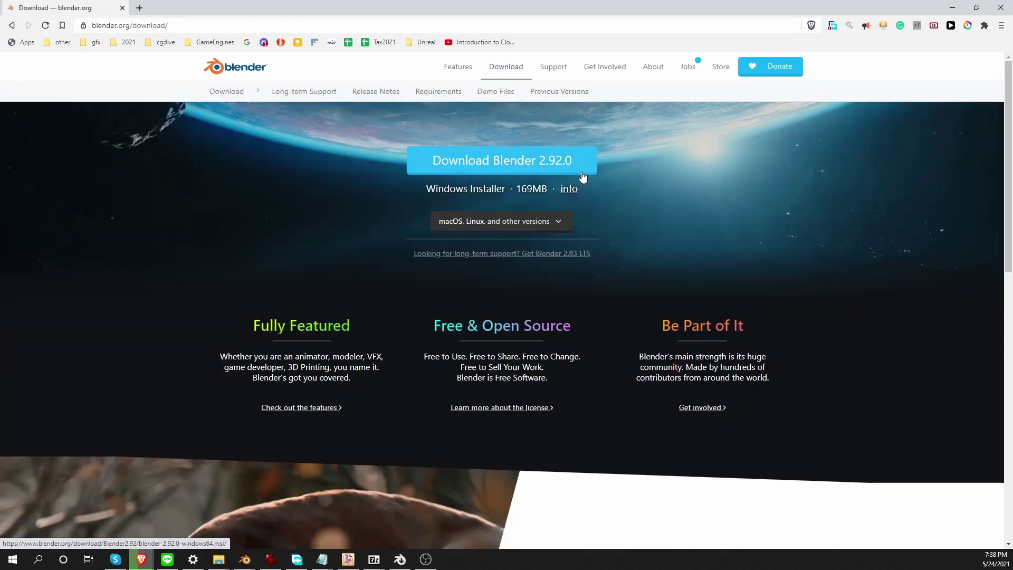
scroll(625, 168, "down", 12)
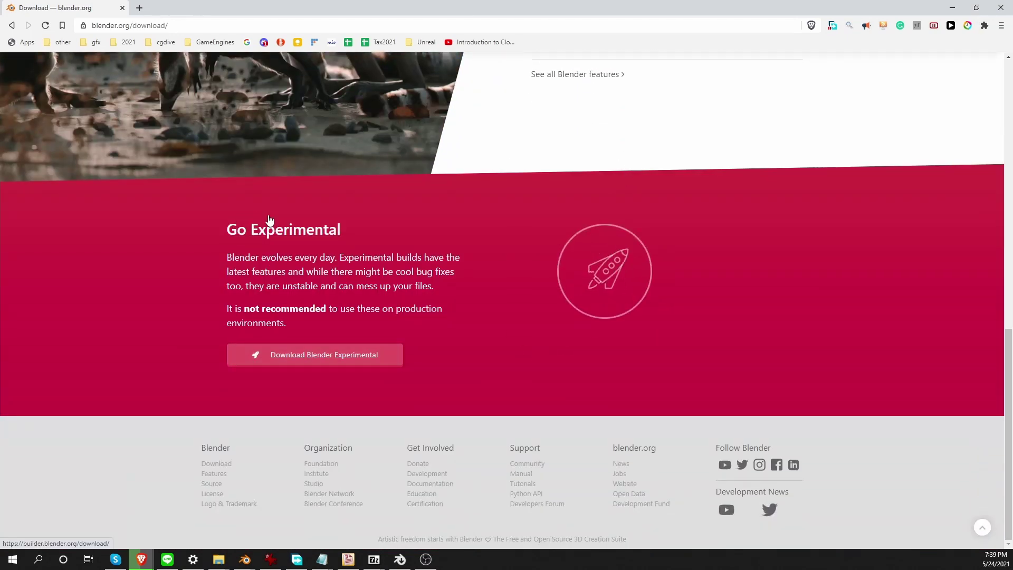
left_click(344, 362)
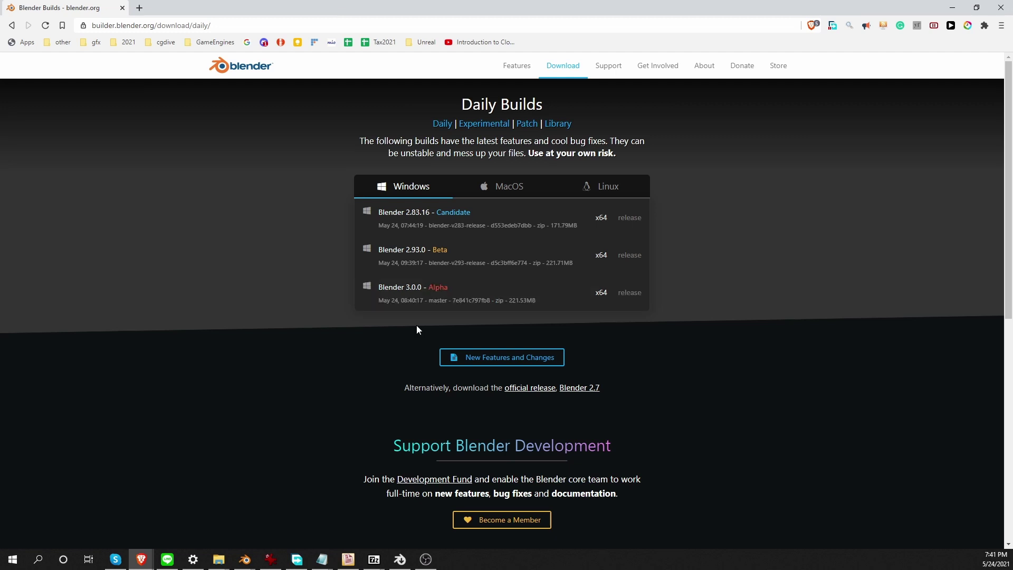
left_click(445, 296)
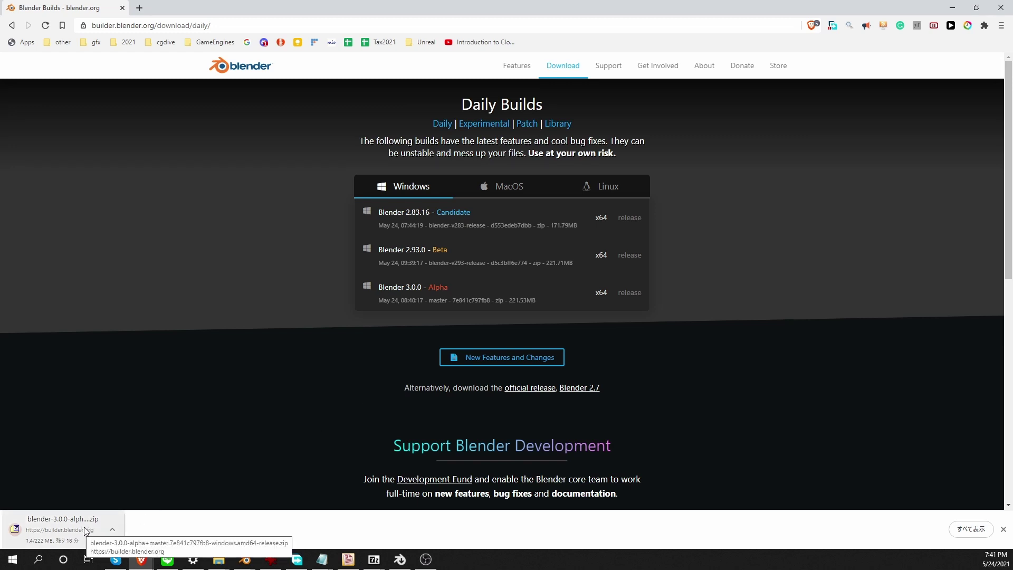
left_click(1003, 529)
Step: Download the Blender 3.0.0 cycles-x and asset-browser-poselib Windows experimental builds
left_click(470, 125)
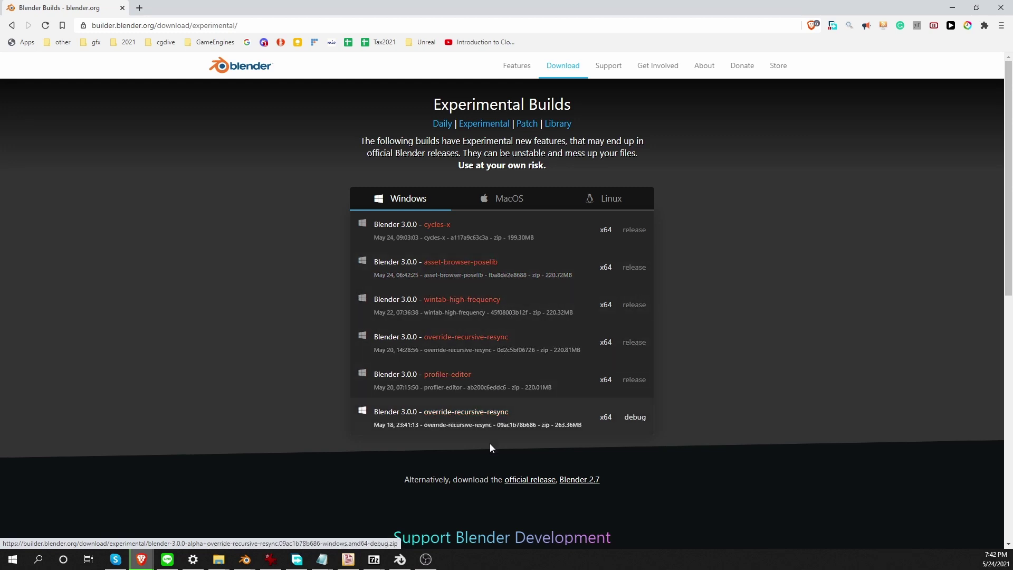
left_click(489, 234)
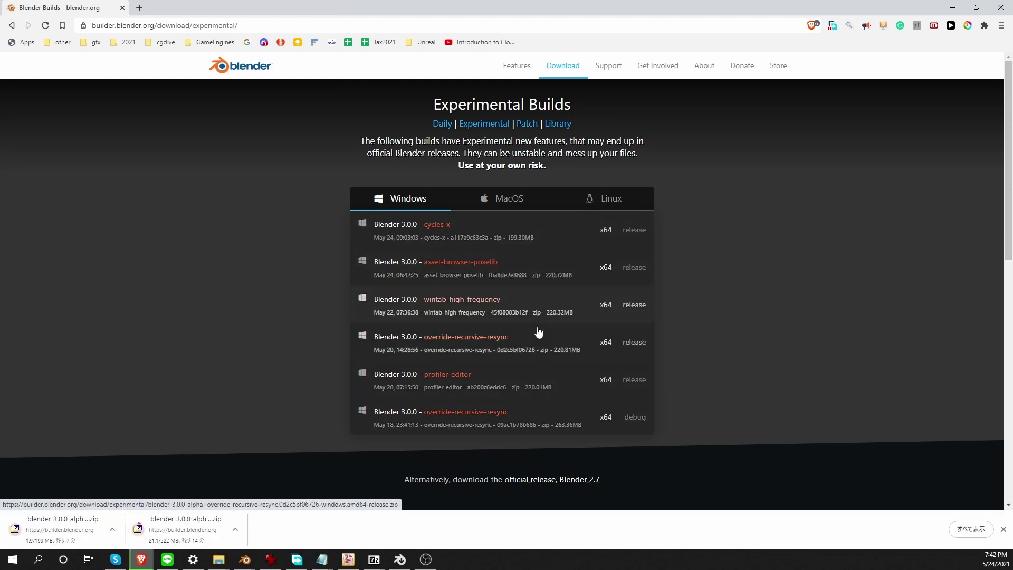
left_click(546, 275)
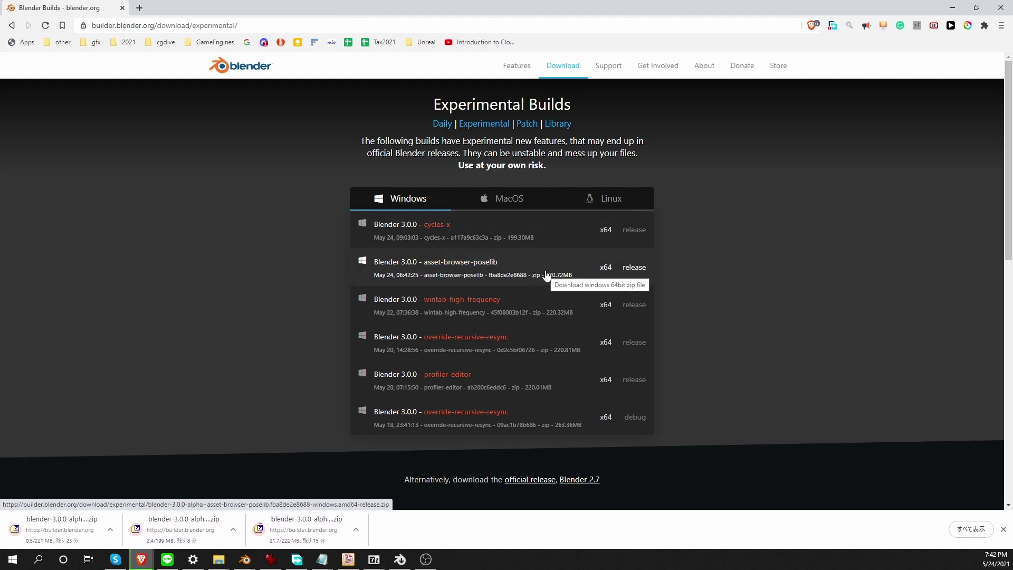
left_click(1003, 529)
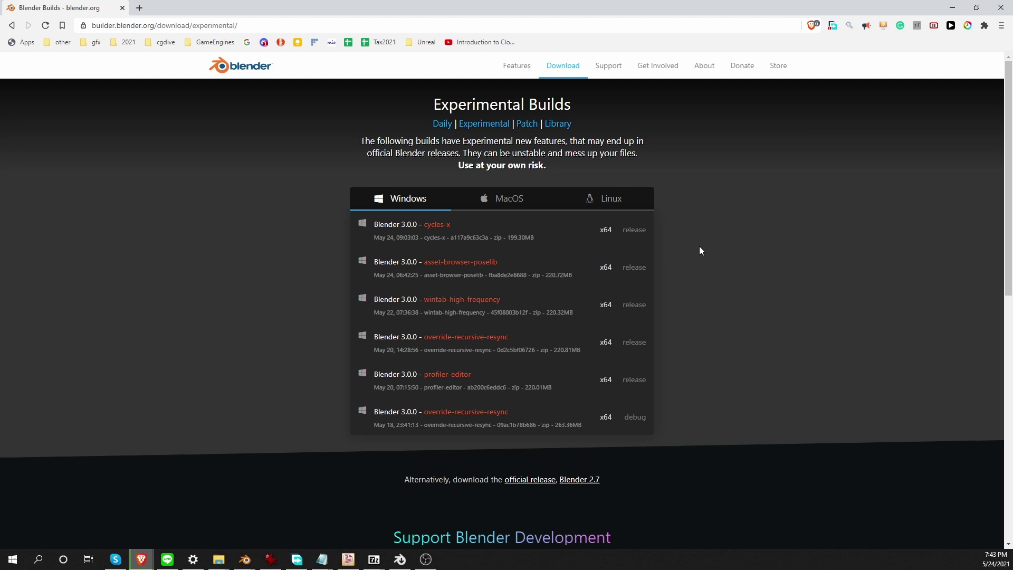
Step: Open the Blender 2.79b release file listing via Previous Versions
left_click(562, 66)
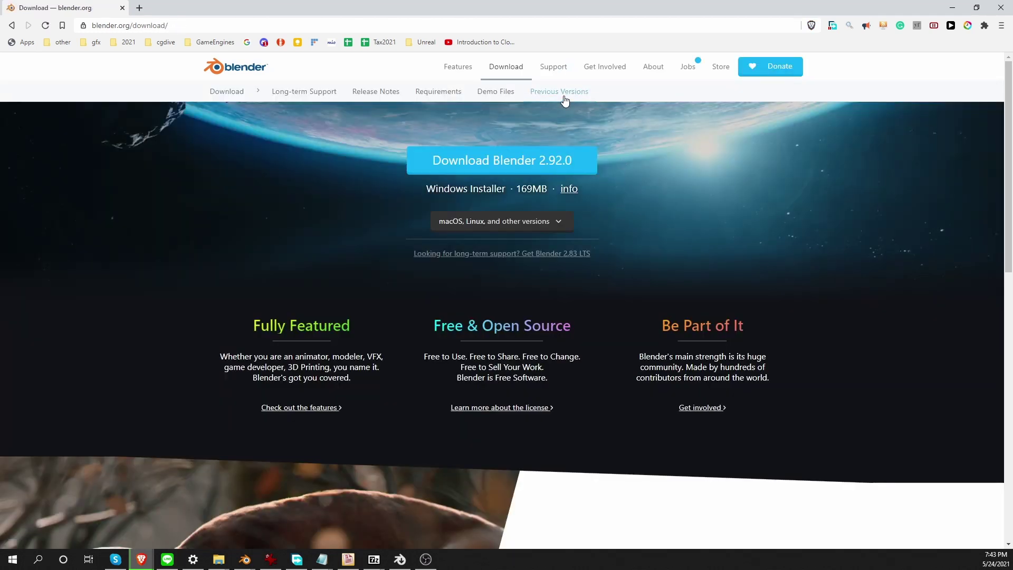
left_click(558, 92)
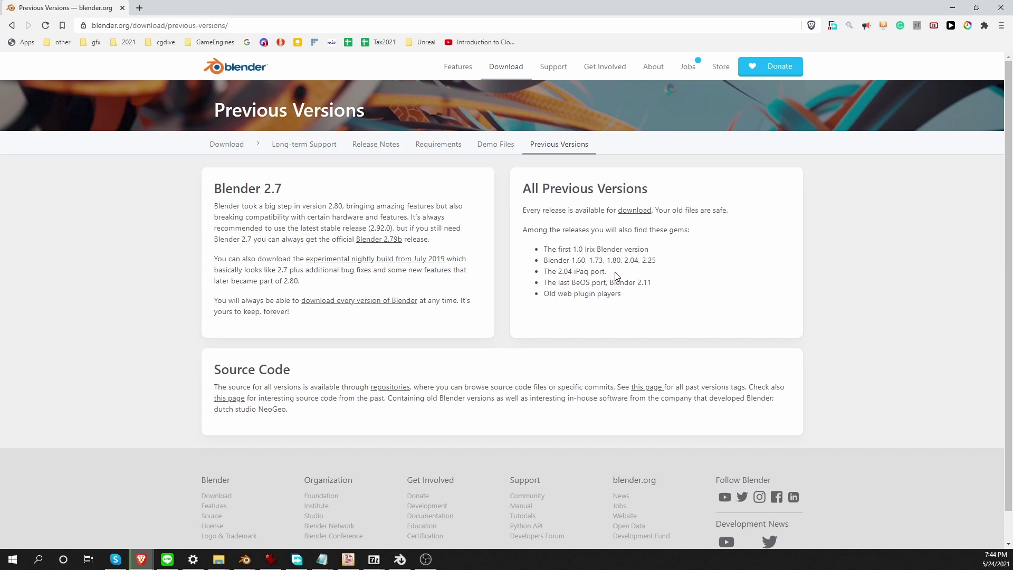
left_click(365, 241)
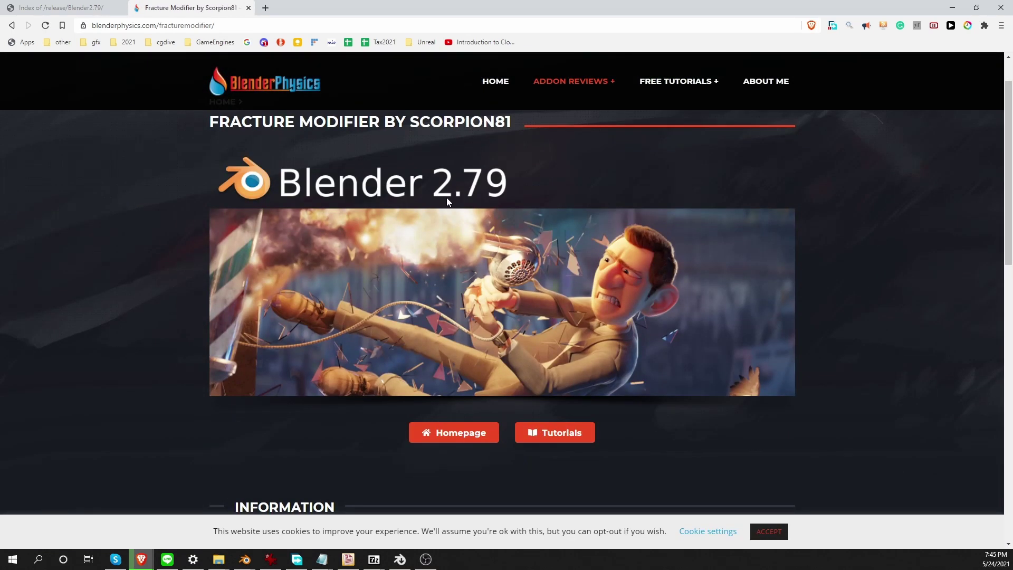
Step: Save BlenderFracture-2.79b-win64.7z from the Fracture Modifier homepage to Downloads
left_click(453, 435)
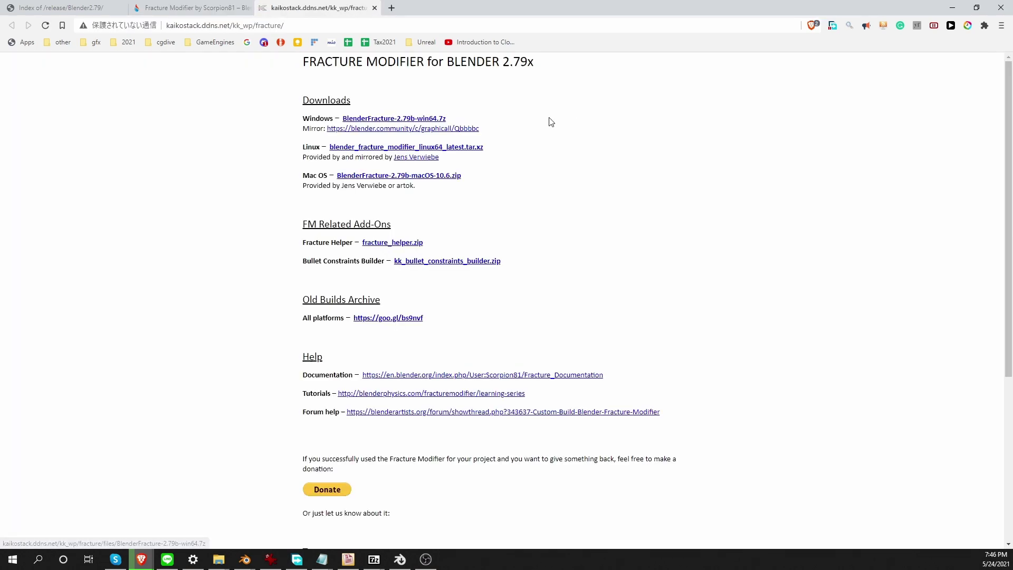
left_click(440, 121)
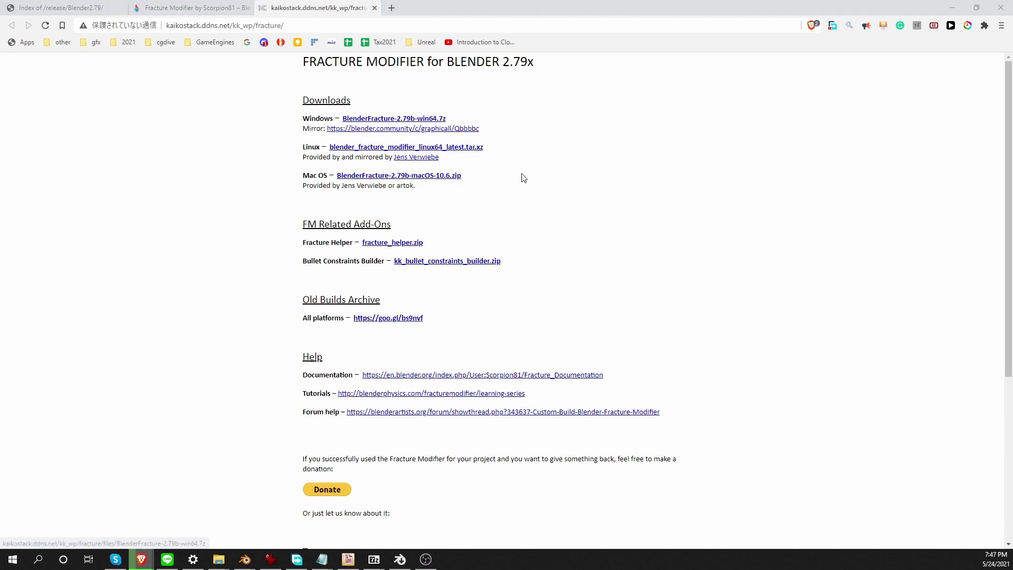
left_click(417, 268)
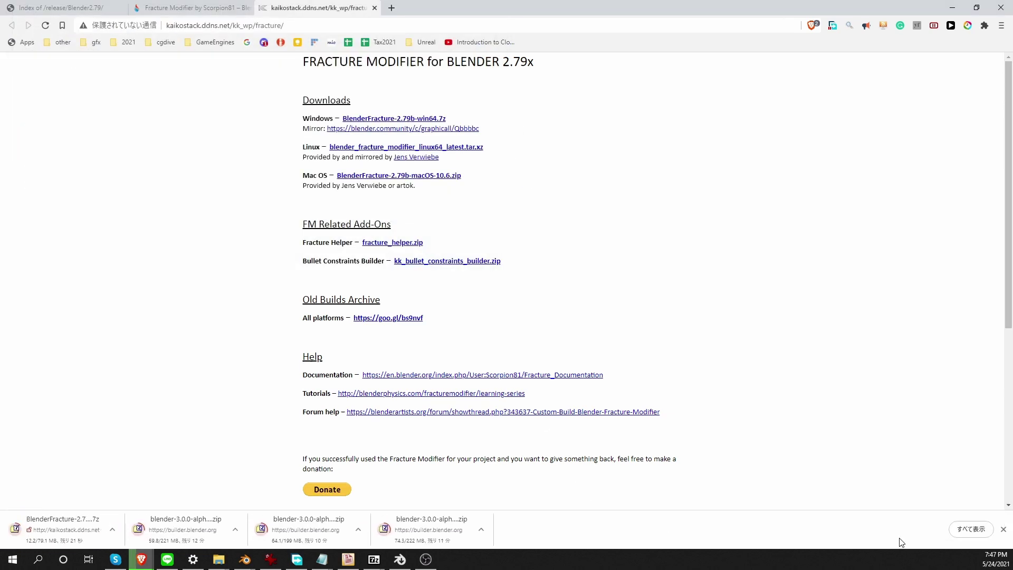
left_click(997, 528)
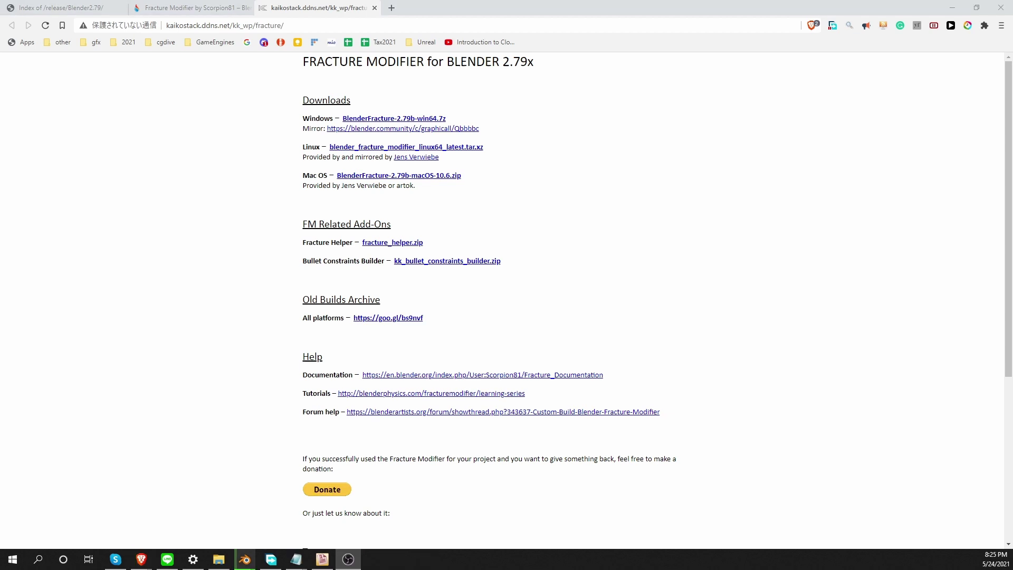
Step: Open two File Explorer windows, the first showing Downloads
key("super+e")
left_click_drag(473, 112, 453, 87)
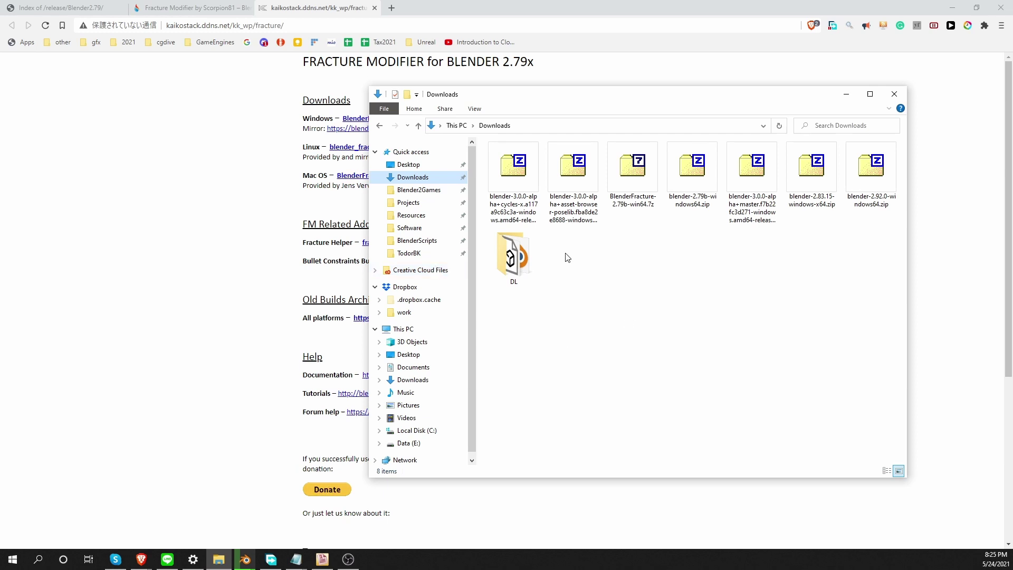
key("super+e")
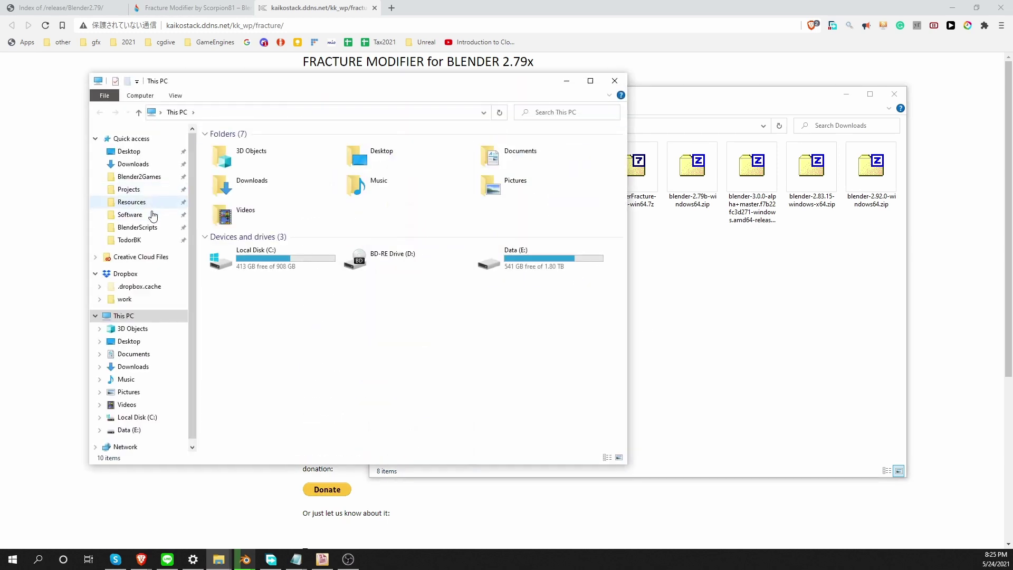
Step: Create a new folder named MyBlenders inside Software > 3DSoftware
left_click(141, 215)
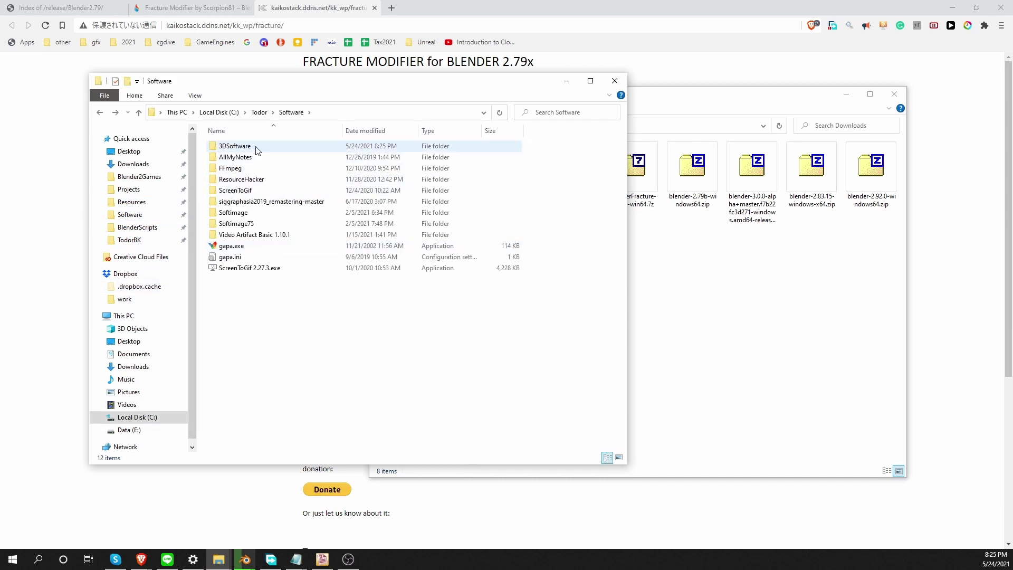
double_click(267, 149)
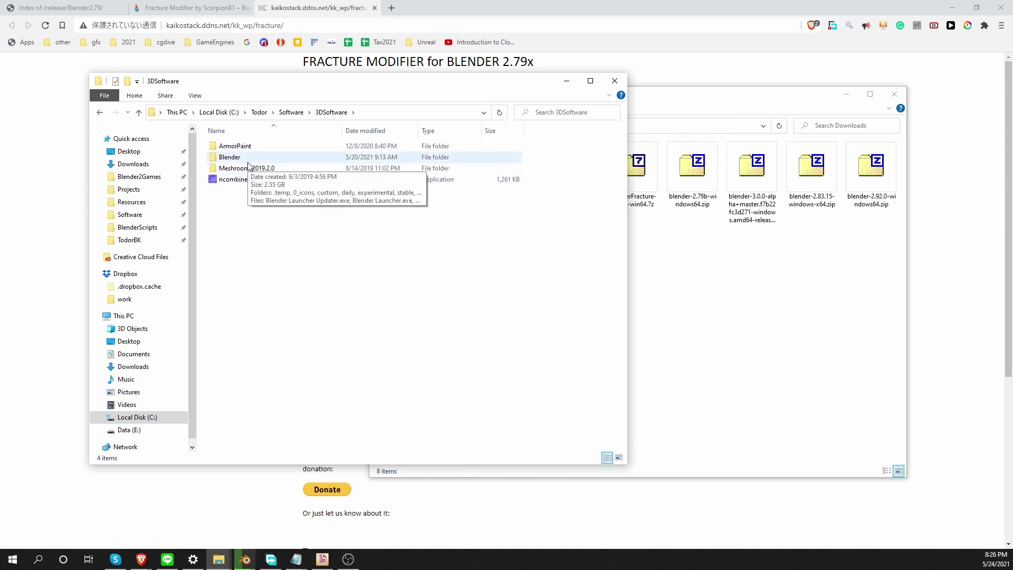
right_click(256, 216)
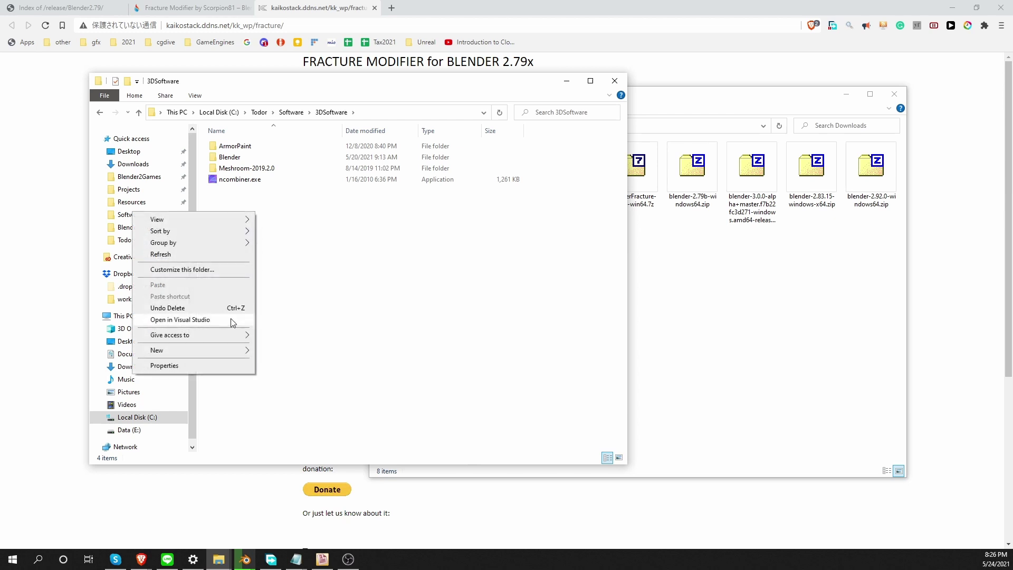
mouse_move(219, 350)
left_click(316, 352)
type("MyBlenders")
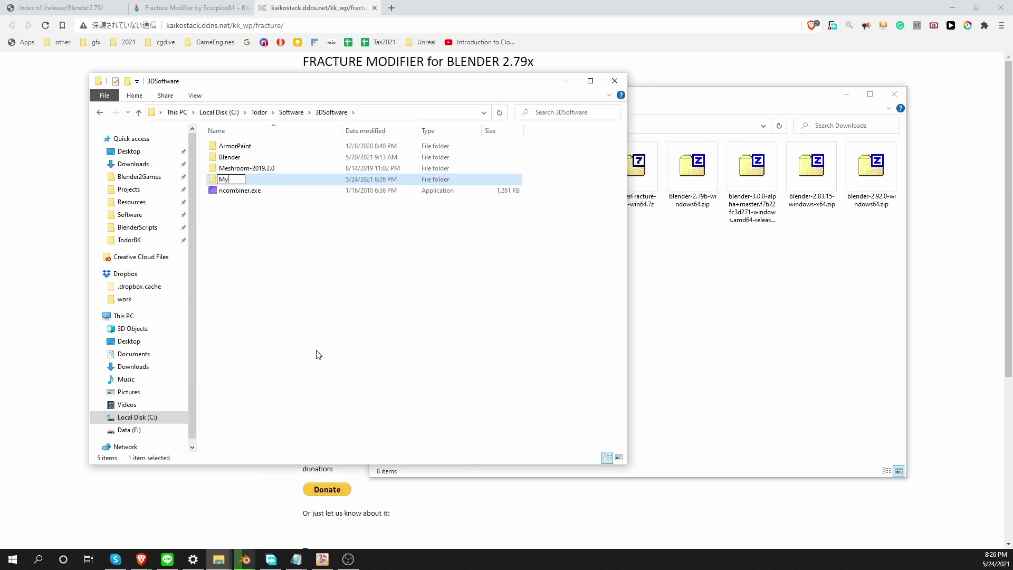
key("Return")
key("Return")
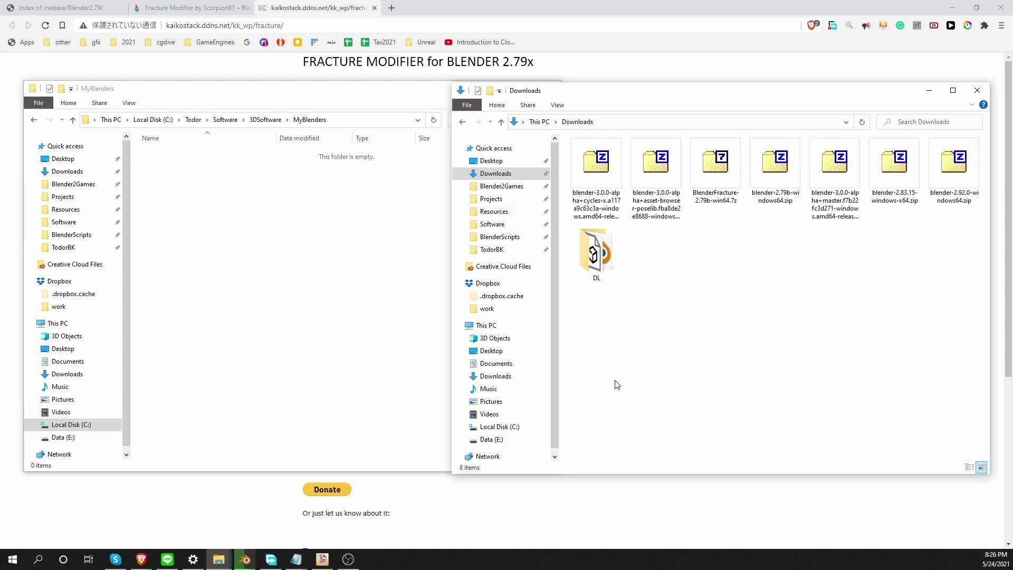
Step: Extract the blender-3.0.0 and asset-browser build folders from their zips into MyBlenders
double_click(596, 164)
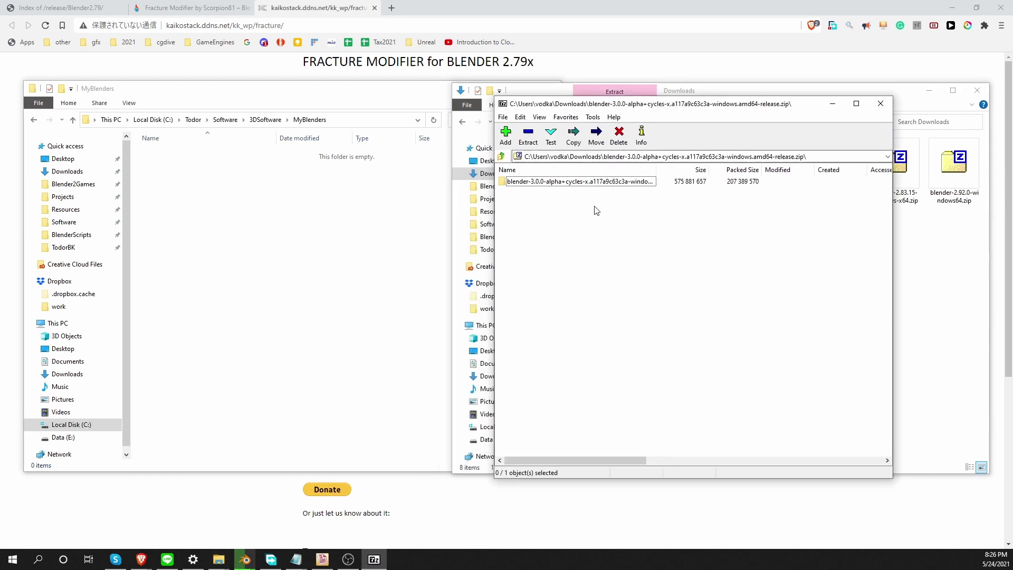
left_click_drag(545, 182, 259, 236)
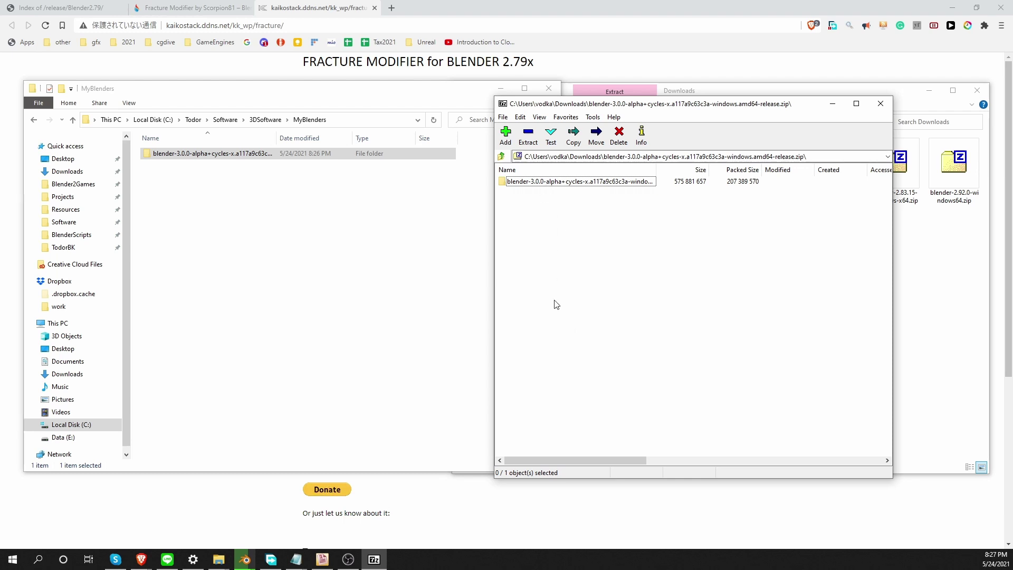
double_click(549, 181)
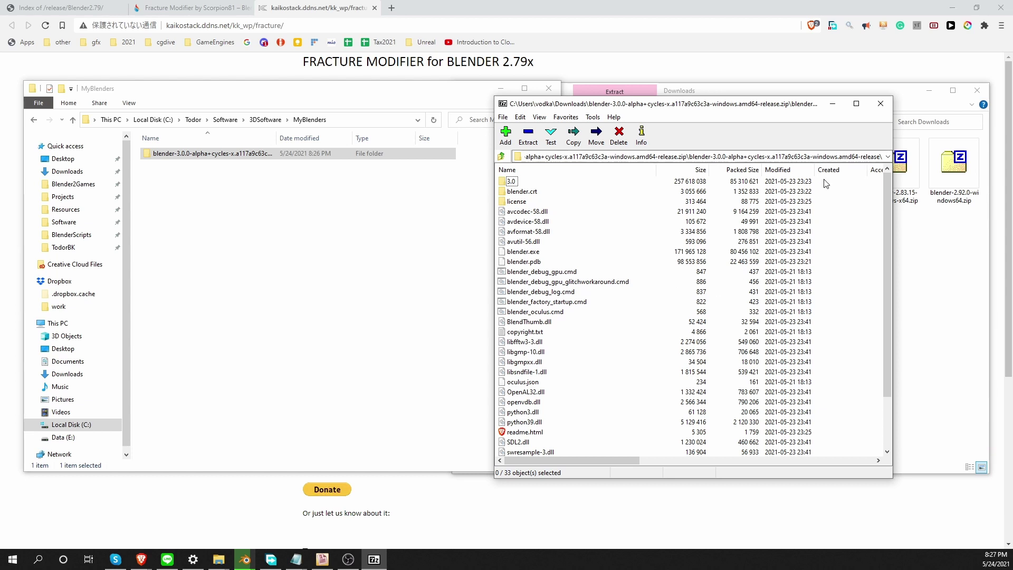
left_click(880, 104)
left_click(730, 287)
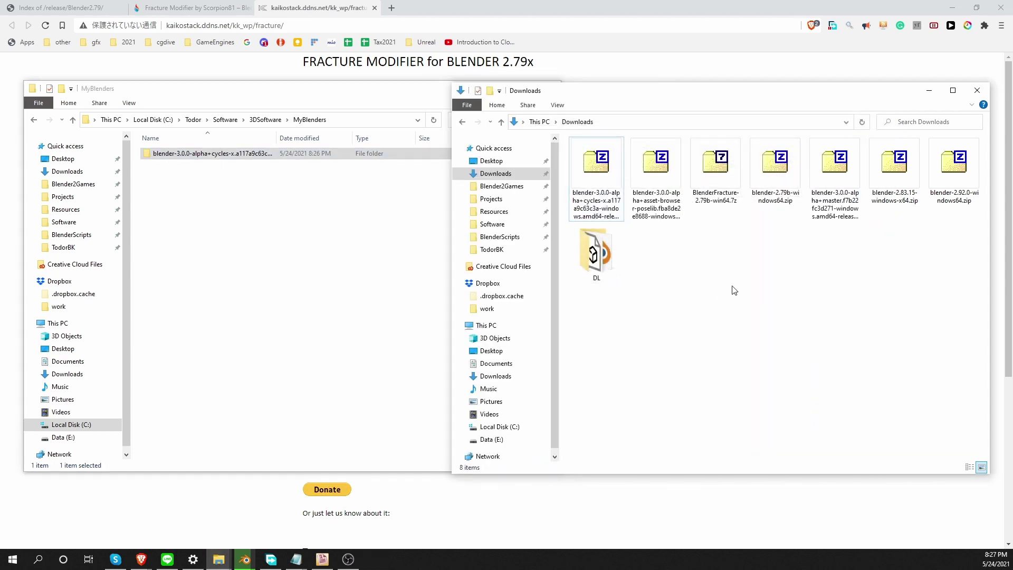
double_click(655, 169)
left_click_drag(573, 182, 255, 276)
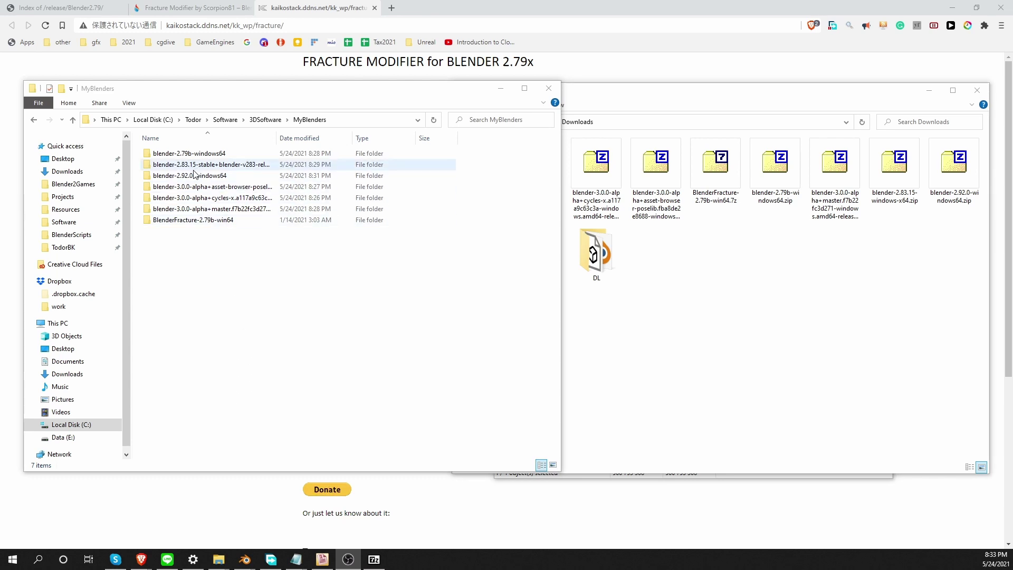
double_click(214, 176)
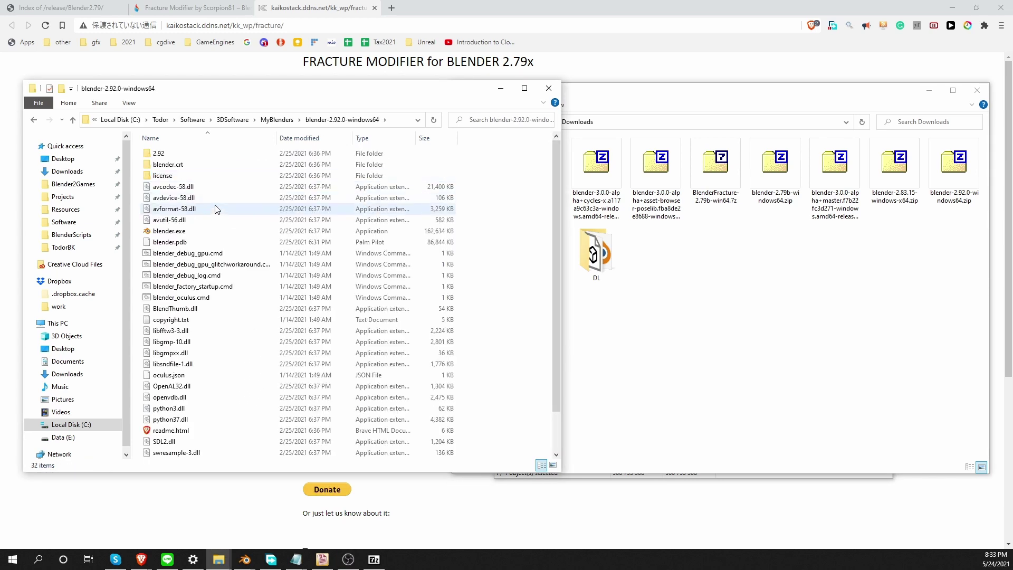
double_click(217, 232)
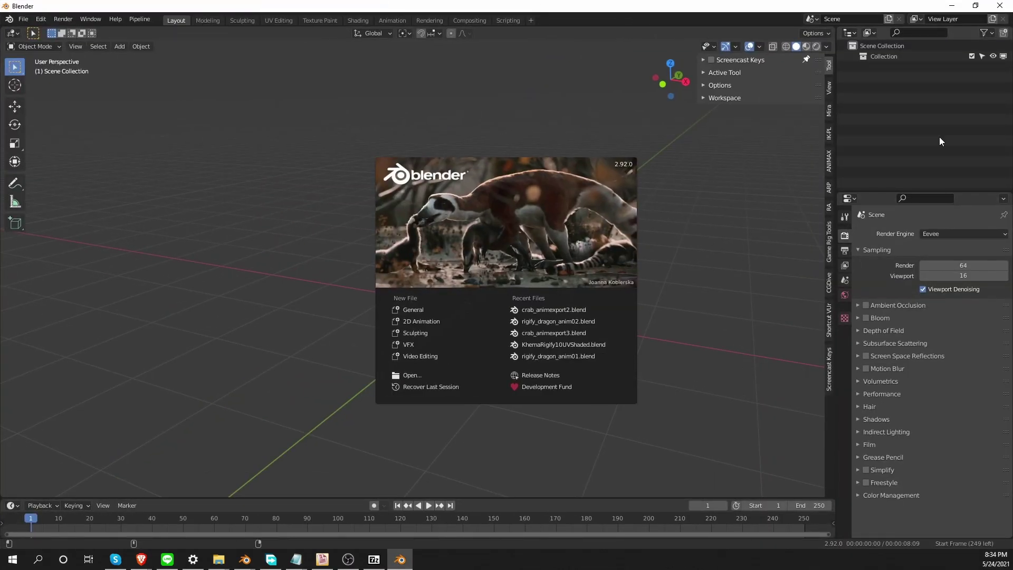
left_click(999, 6)
left_click(309, 120)
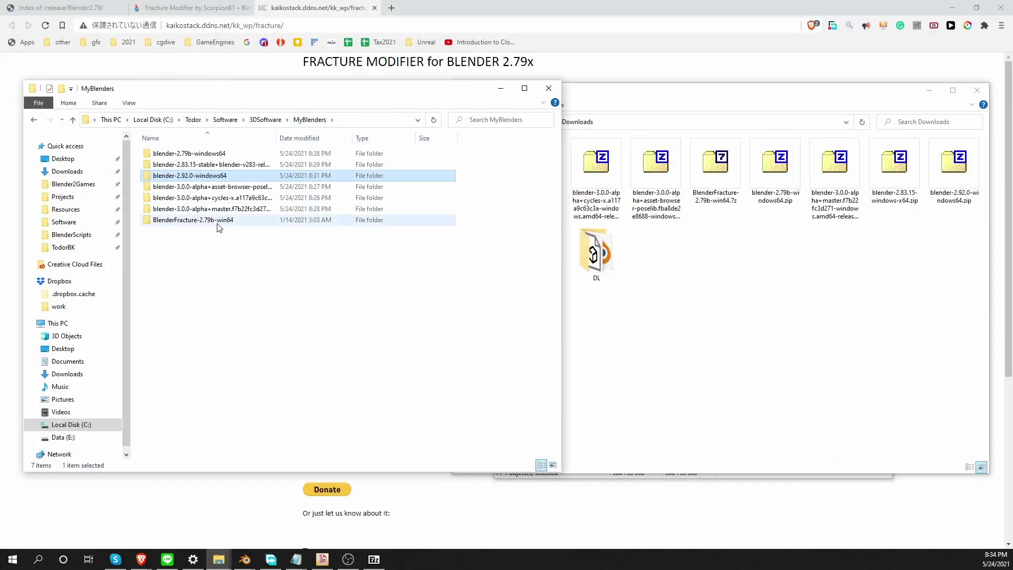
double_click(237, 186)
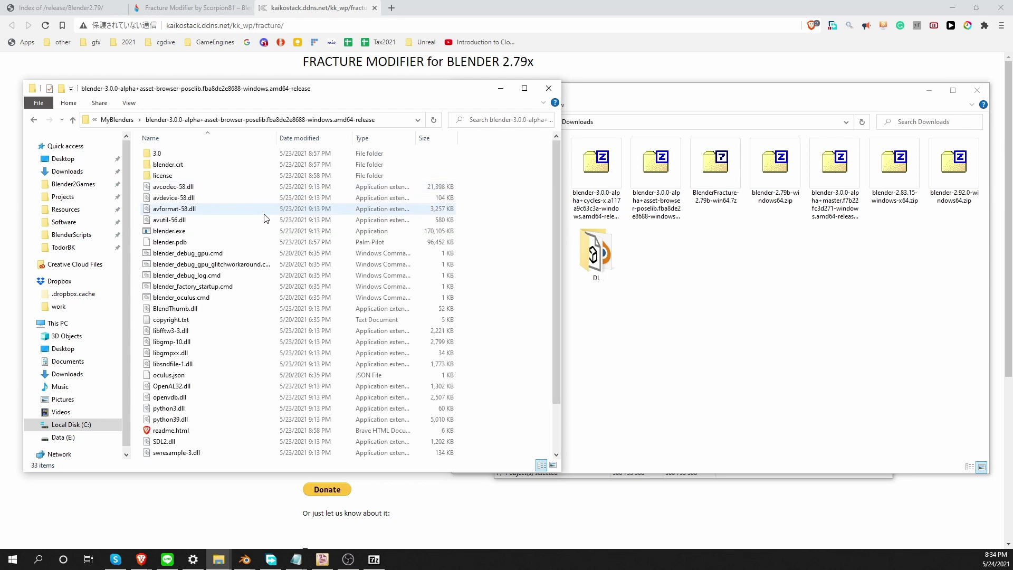
double_click(179, 231)
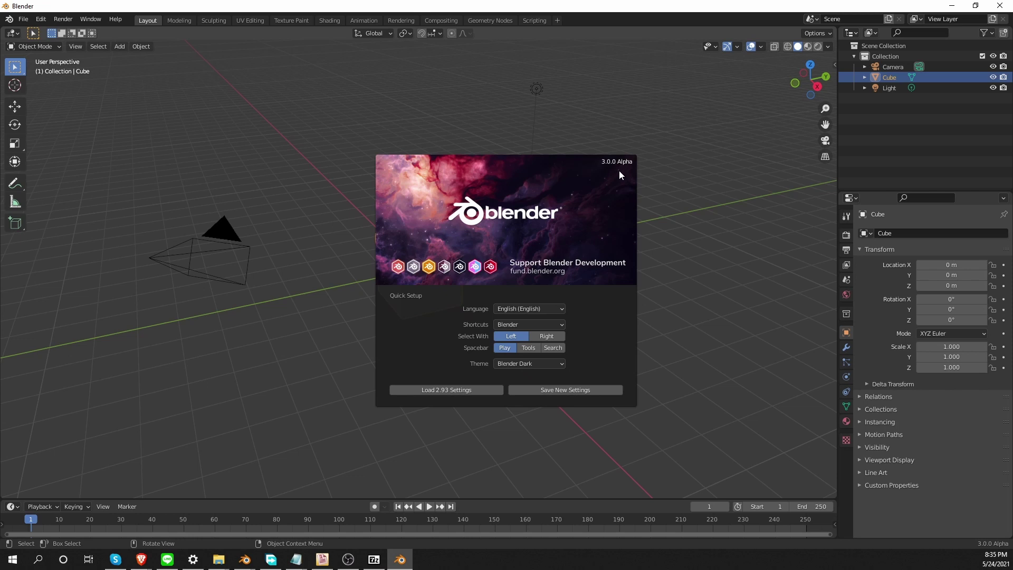
left_click(343, 407)
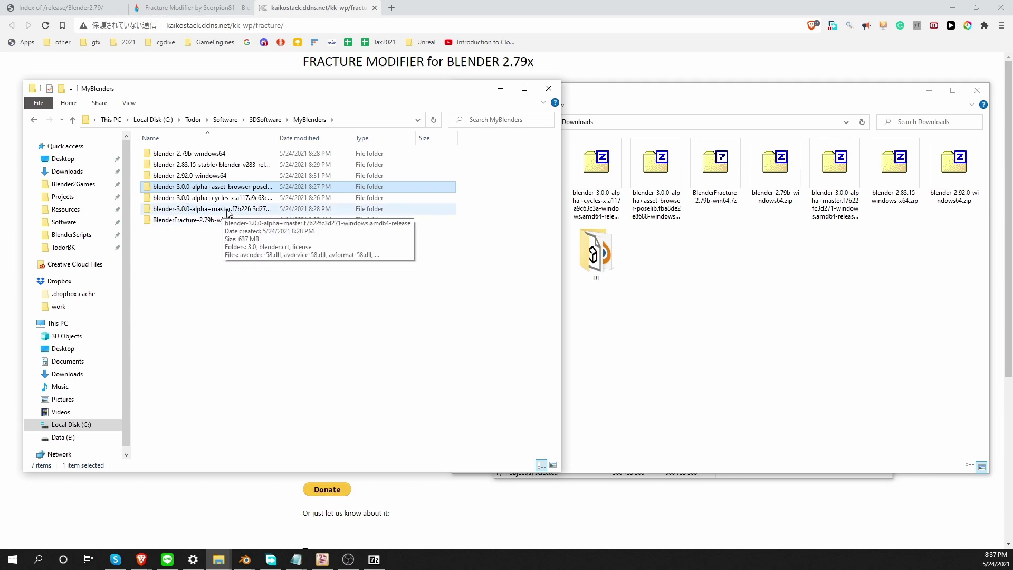
Step: Rename the master.f7b22 build folder to blender-3_master
left_click(222, 211)
left_click(196, 211)
left_click(192, 209)
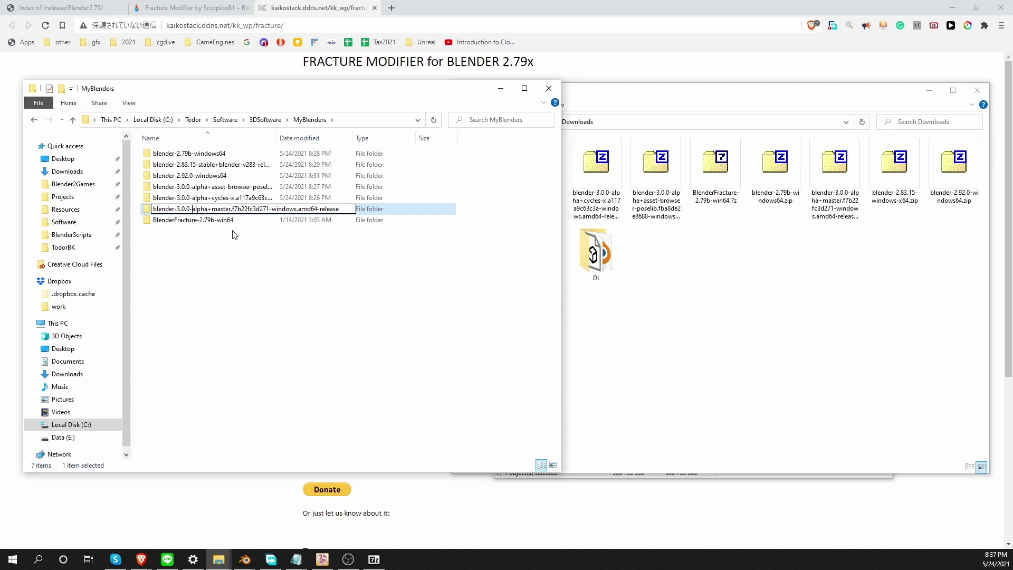
key("Delete")
key("Delete")
key("Delete")
key("Delete")
key("Delete")
key("Delete")
key("BackSpace")
key("BackSpace")
key("BackSpace")
key("BackSpace")
key("BackSpace")
type("_")
key("Right")
key("Right")
key("Right")
key("Right")
key("Right")
key("Right")
key("shift+End")
key("Delete")
key("Return")
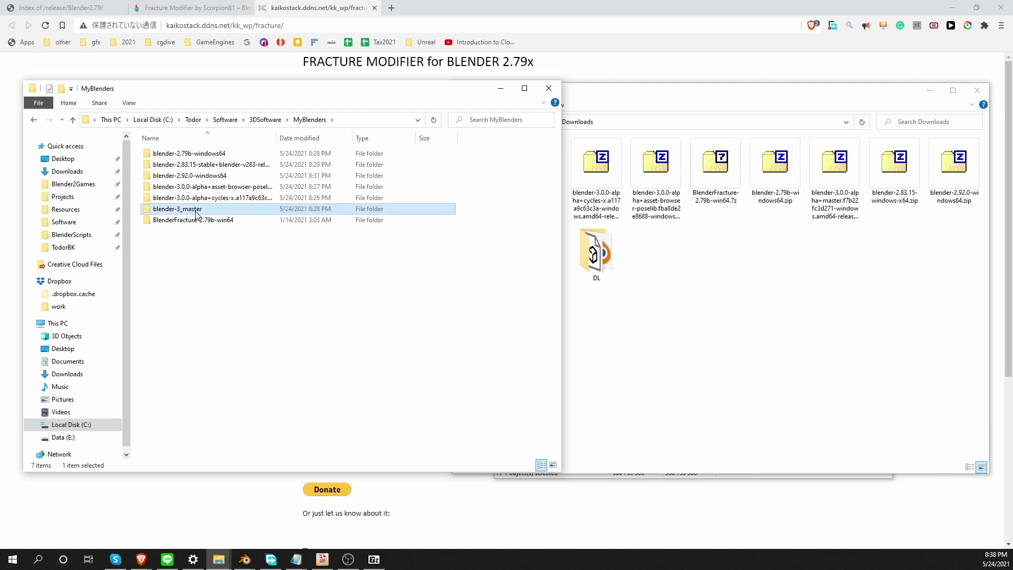
Step: Open blender-3_master and test-launch its Blender 3.0.0 Alpha, then close it
key("Return")
double_click(229, 232)
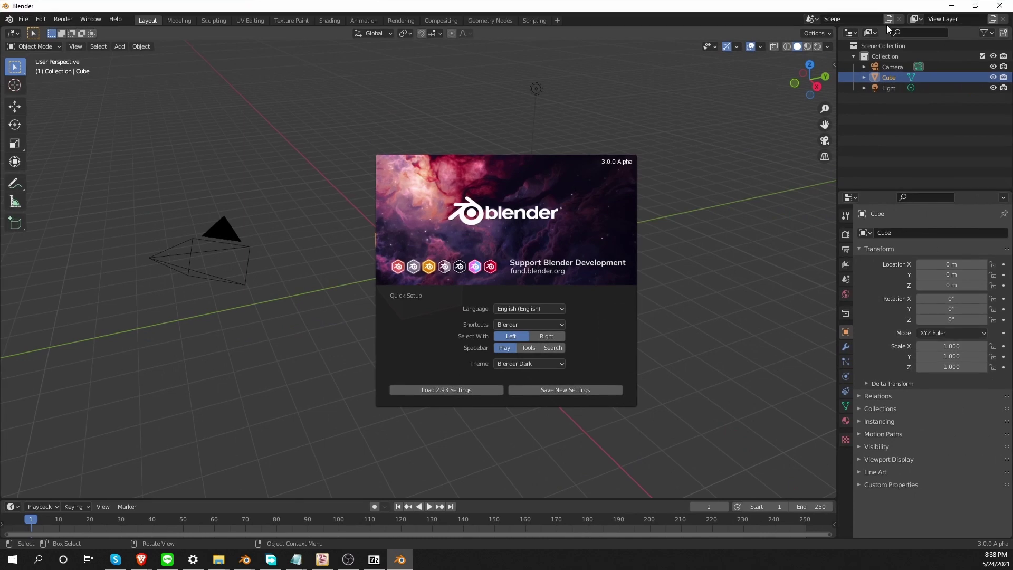
left_click(1000, 6)
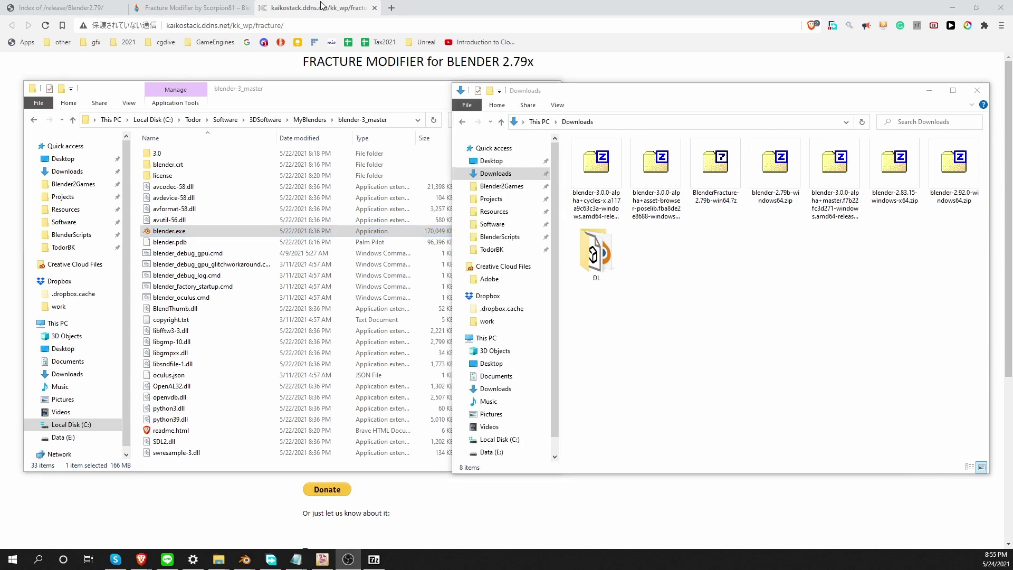
Step: Open the Gumroad Blender Launcher page (gumroad.com/l/Blender-Launcher) in a new browser tab
left_click(322, 5)
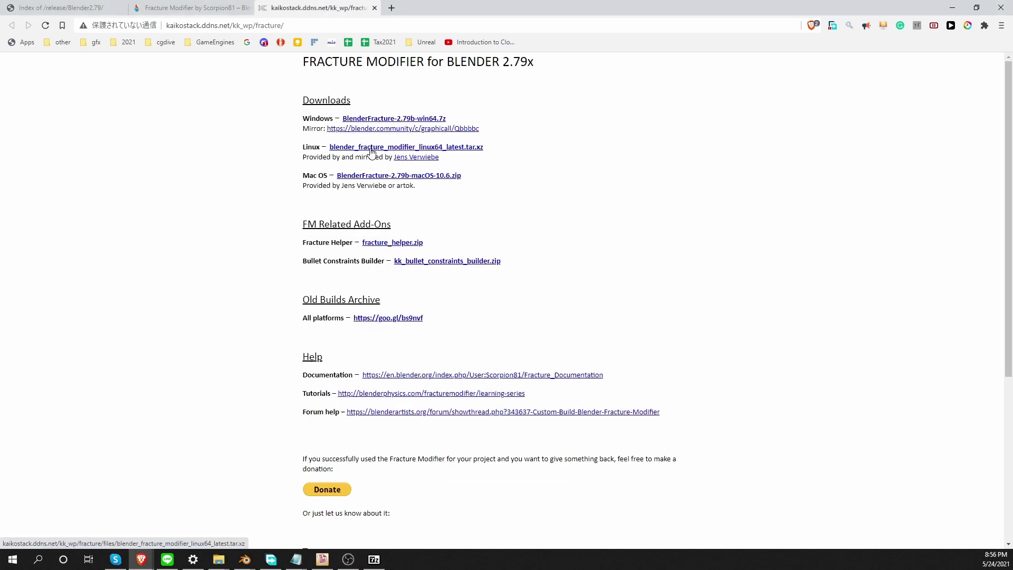
left_click(390, 7)
type("https://gumroad.com/l/Blender-Launcher")
key("Return")
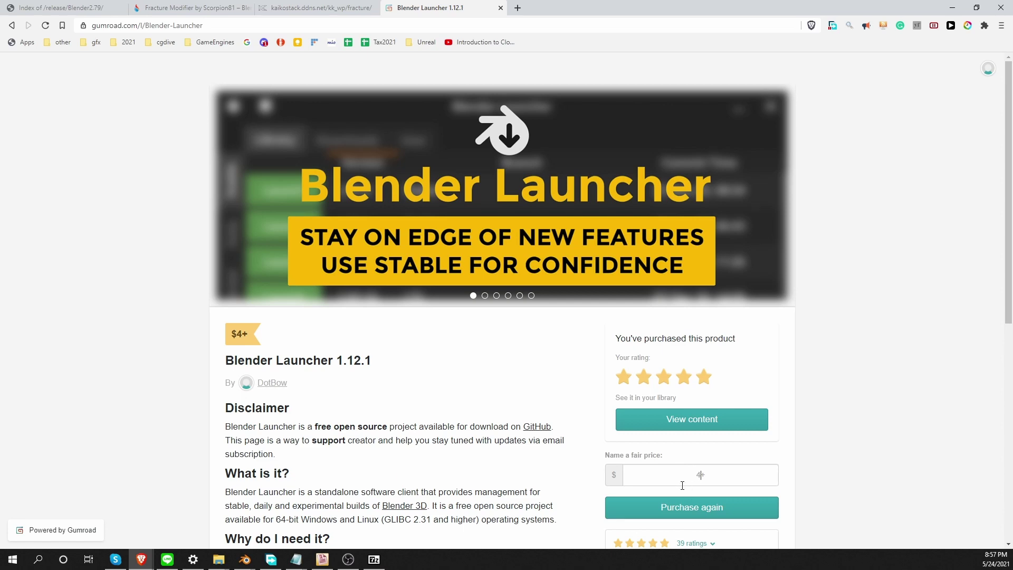
Step: Glance at the GitHub project, then download Blender_Launcher_v1.12.1_Windows_x64.zip from Gumroad
middle_click(534, 426)
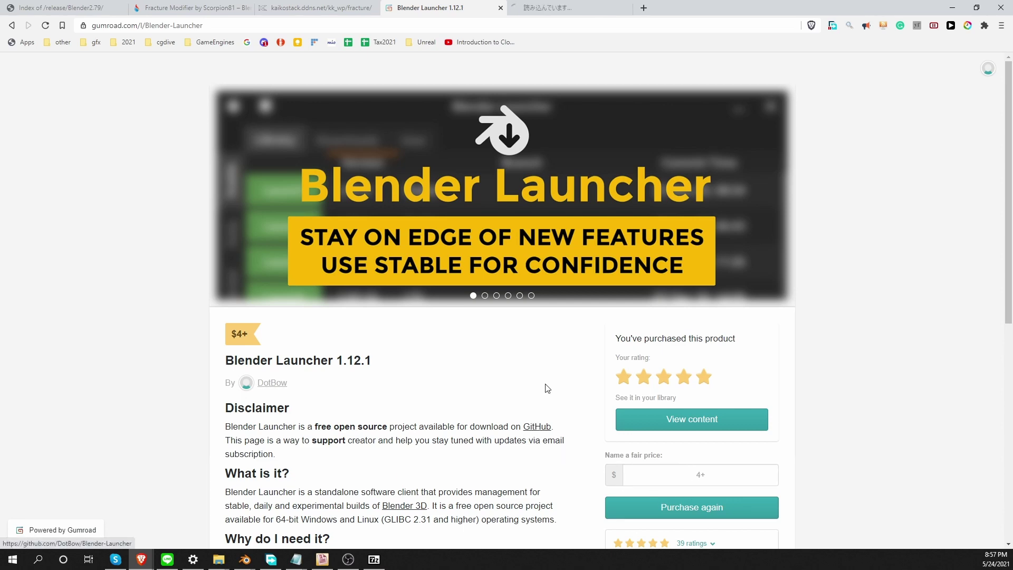
left_click(549, 7)
scroll(413, 470, "down", 7)
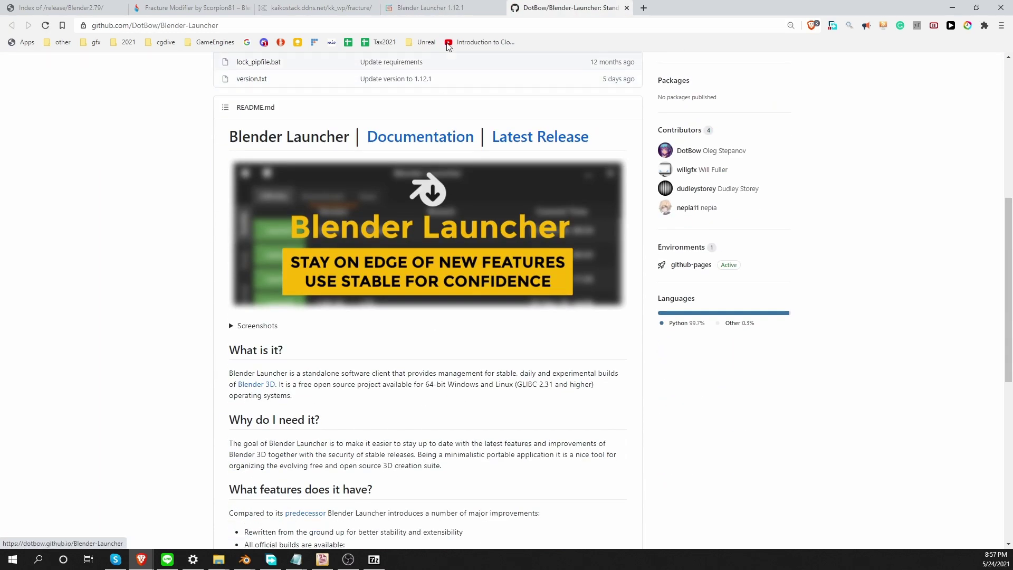
left_click(442, 7)
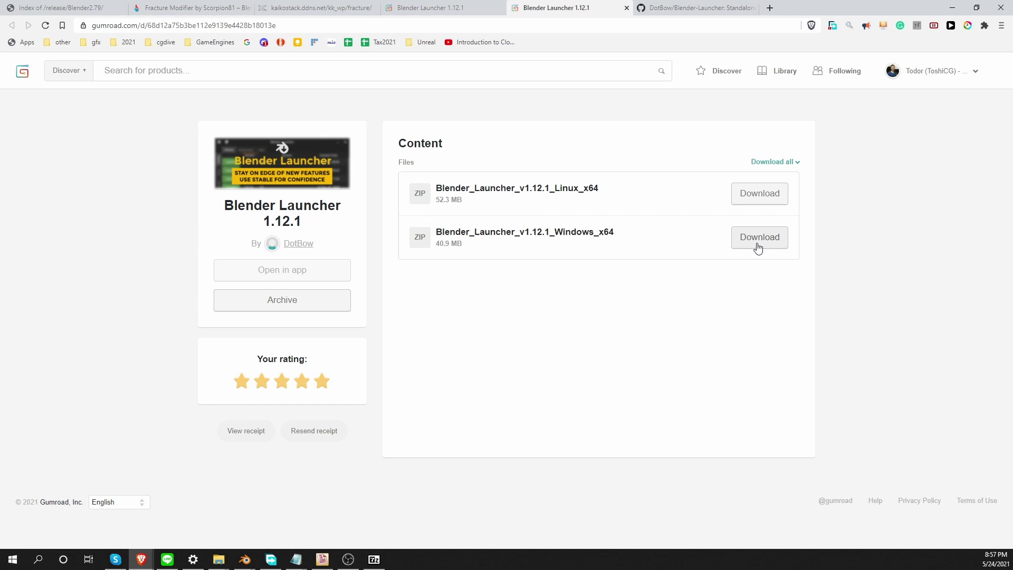
left_click(758, 238)
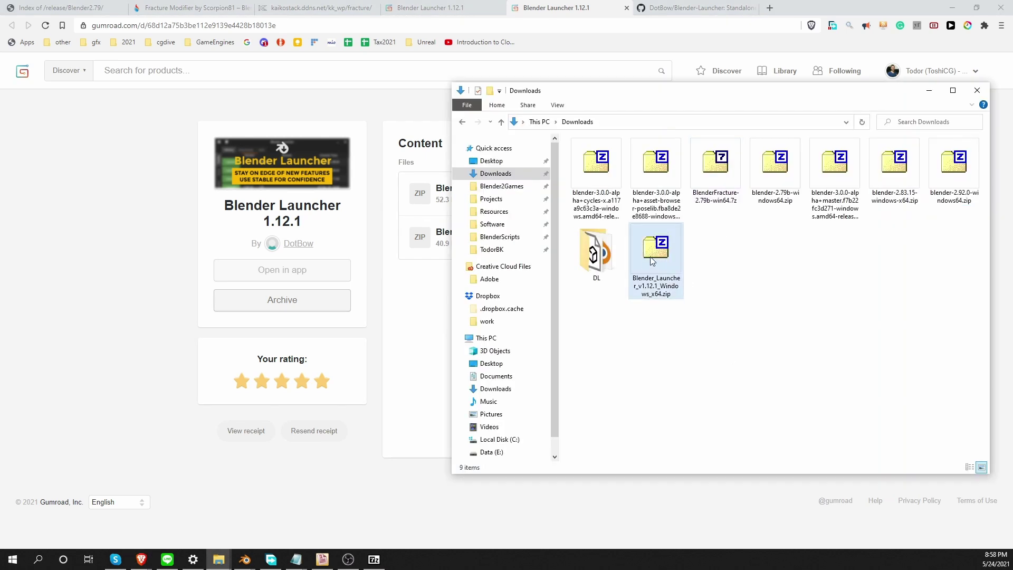
Step: Create a new folder named BlenderLauncher inside 3DSoftware and open it
mouse_move(219, 560)
left_click(262, 507)
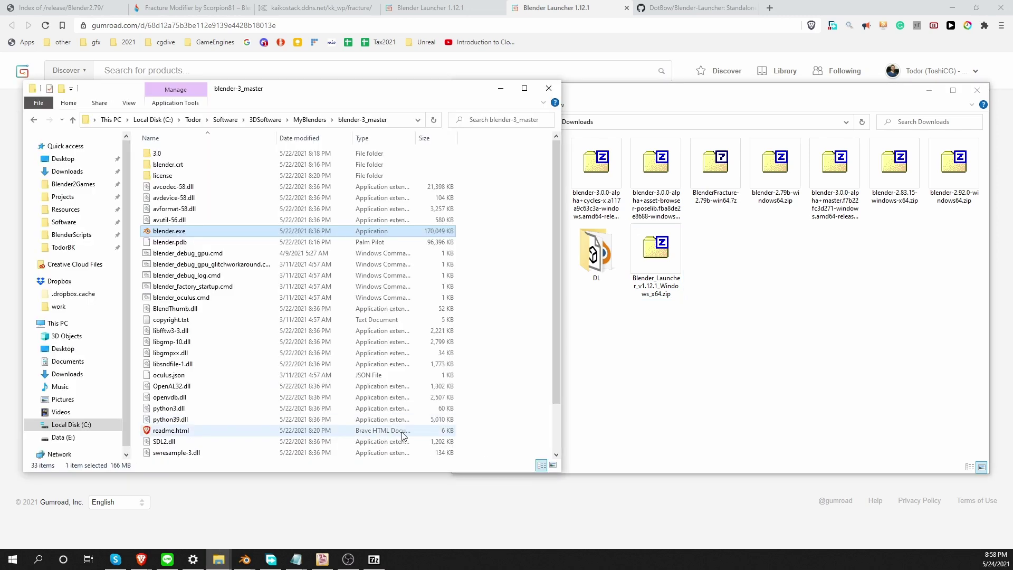
left_click(264, 120)
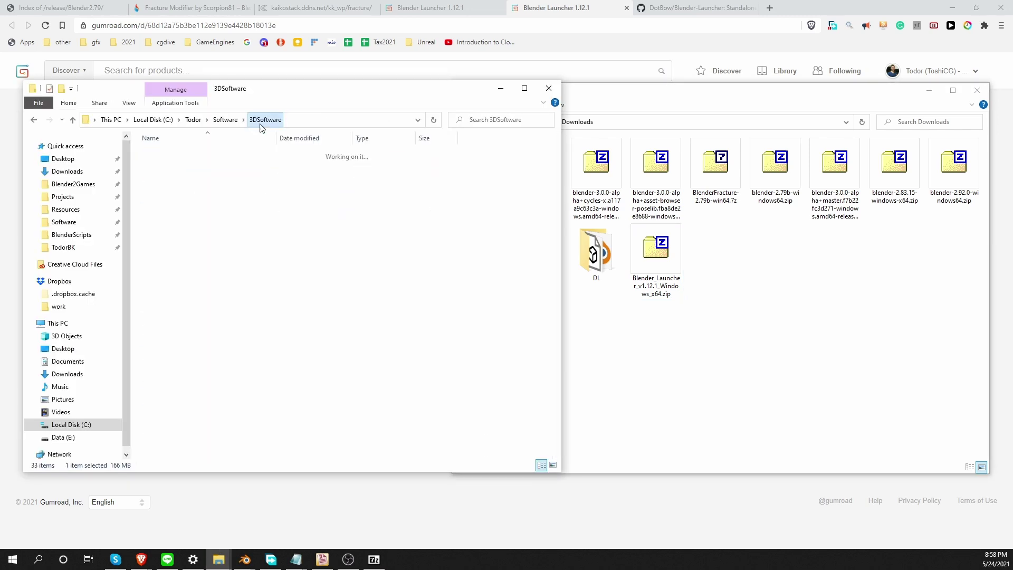
right_click(177, 259)
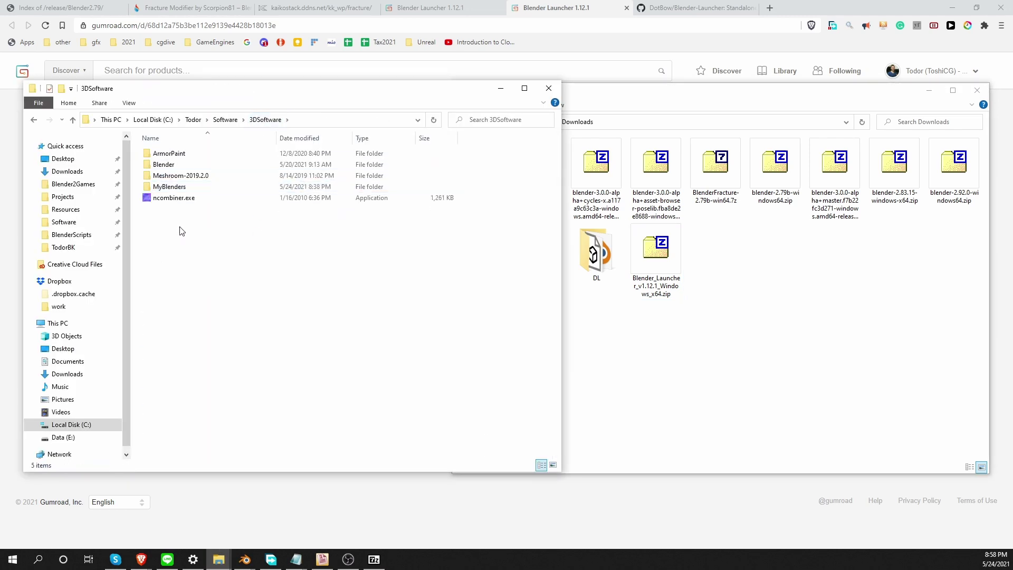
mouse_move(169, 366)
left_click(247, 364)
type("Bl")
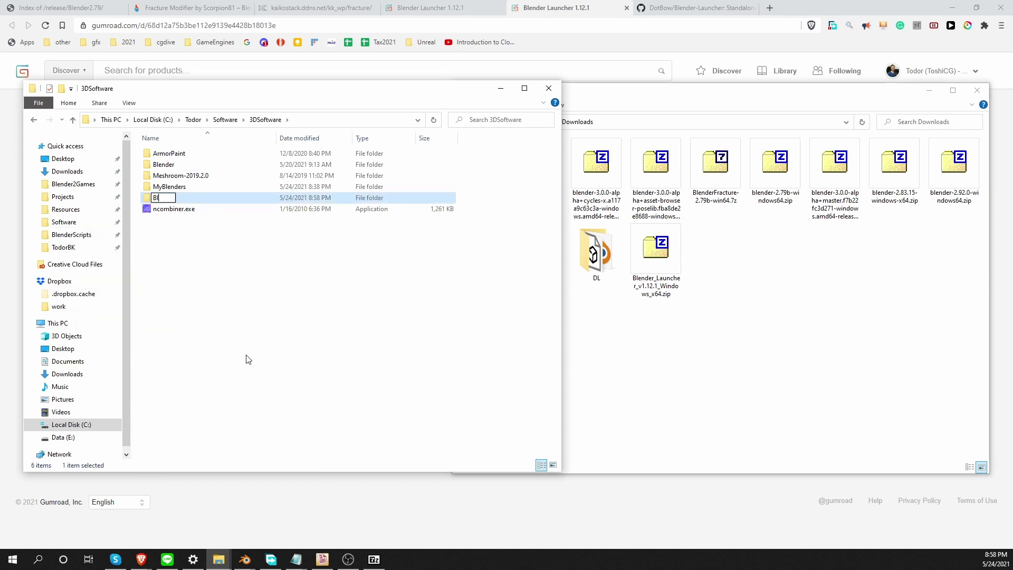
type("enderLauncher")
key("Return")
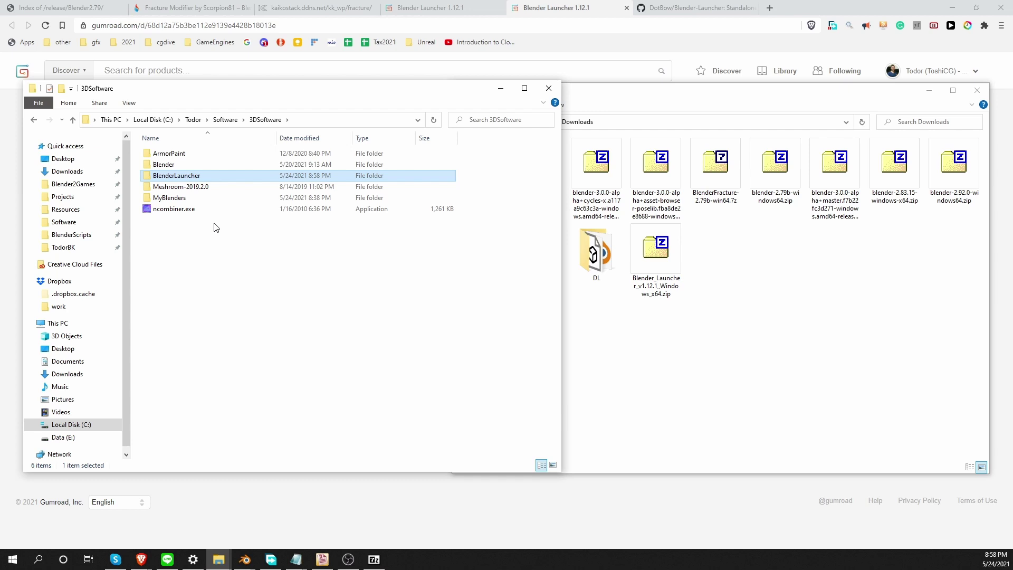
double_click(214, 181)
Step: Extract Blender Launcher.exe from the launcher zip into the BlenderLauncher folder
double_click(656, 248)
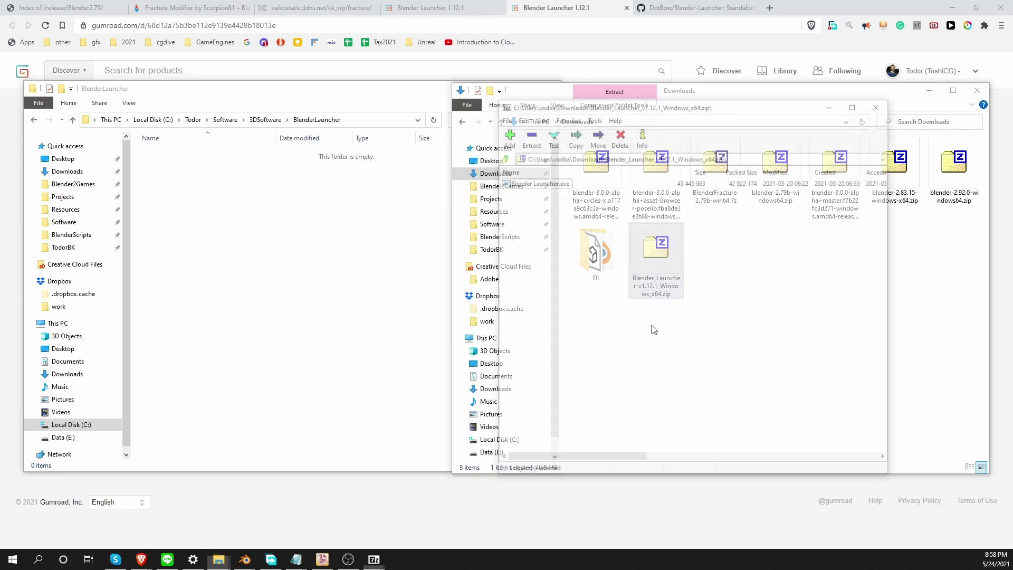
left_click(547, 183)
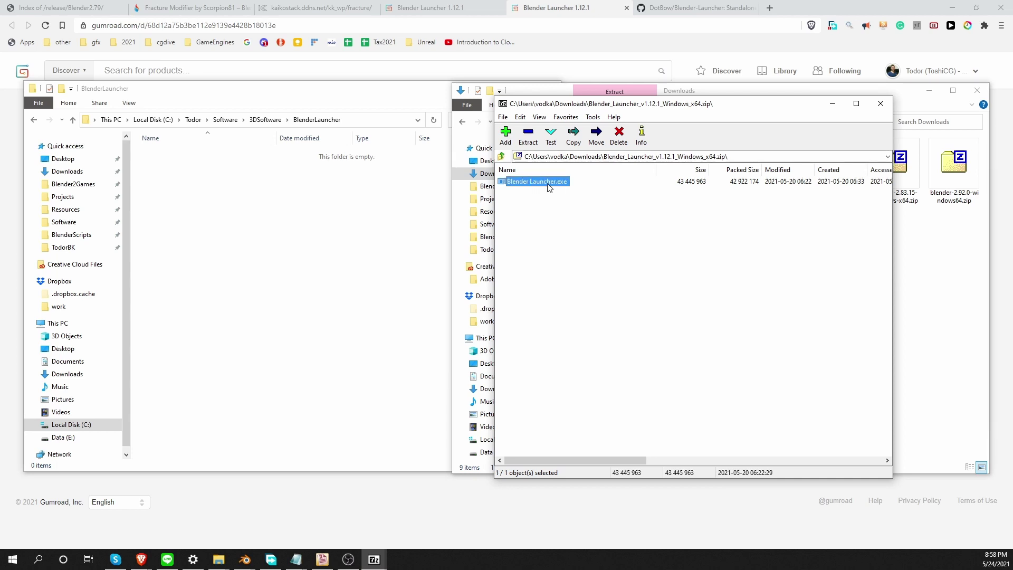
left_click_drag(549, 182, 233, 203)
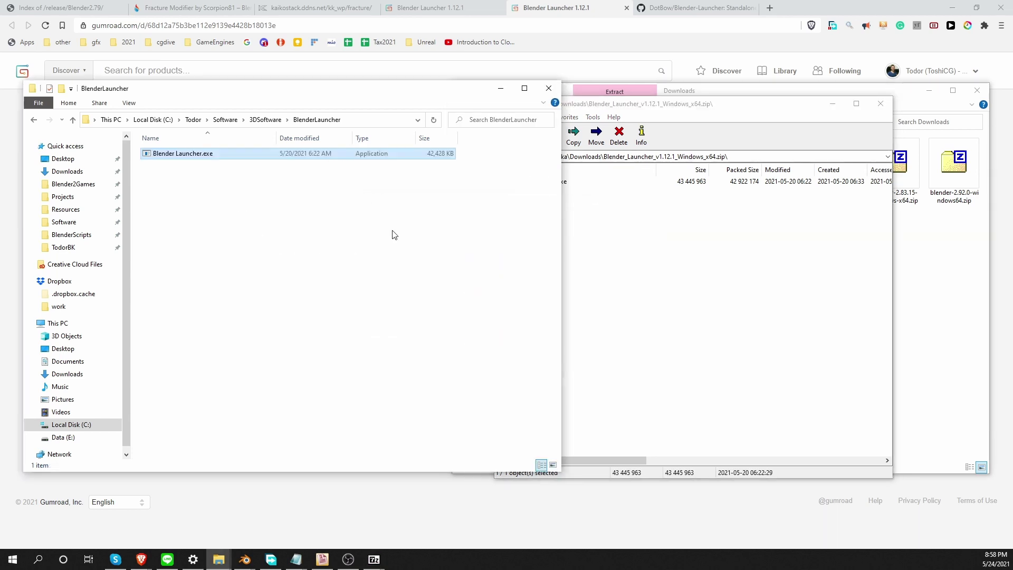
left_click(880, 106)
Step: Run Blender Launcher.exe and choose the BlenderLauncher folder as the builds library location
double_click(201, 155)
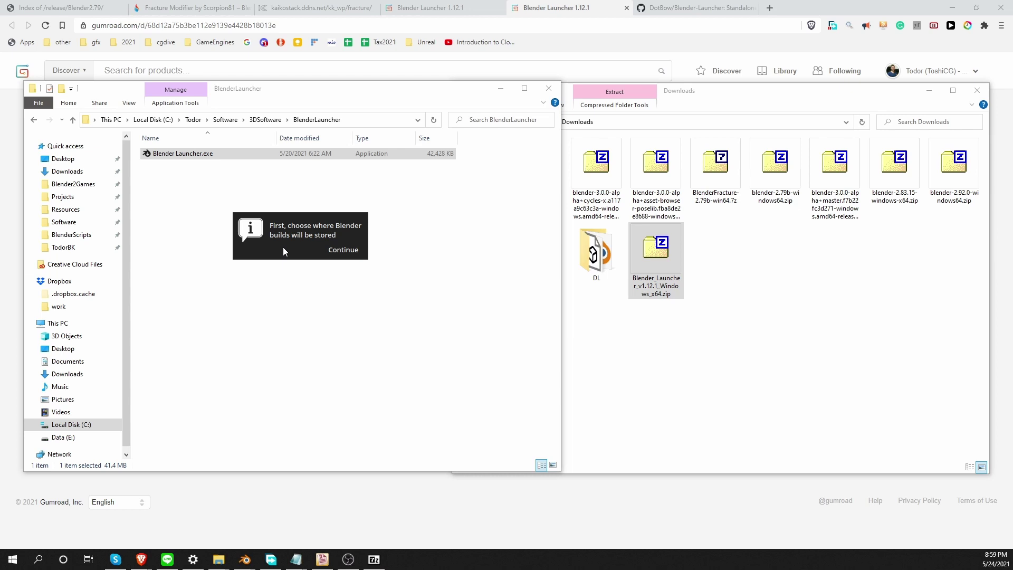
left_click(342, 251)
left_click(182, 29)
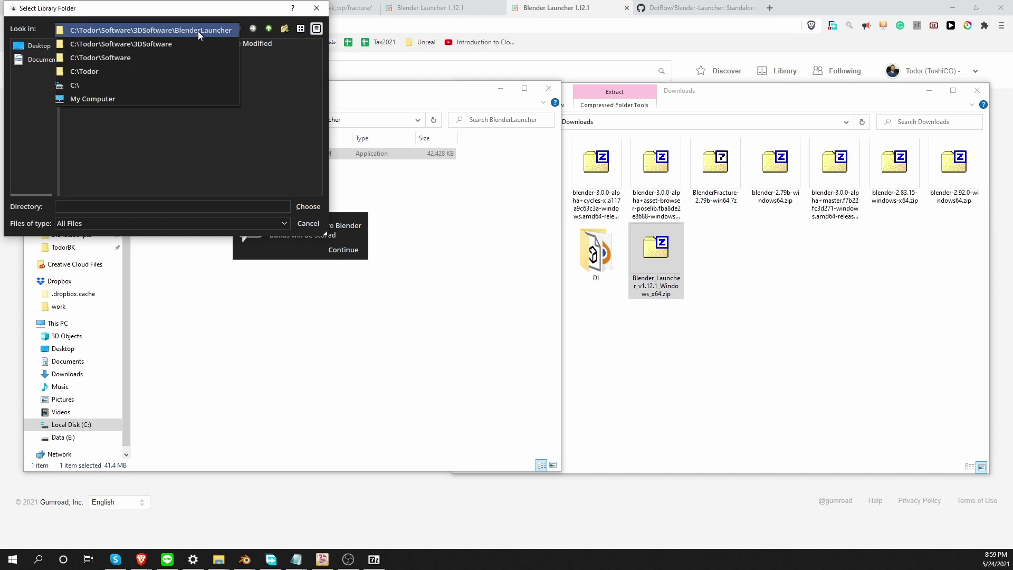
left_click(198, 31)
left_click(310, 206)
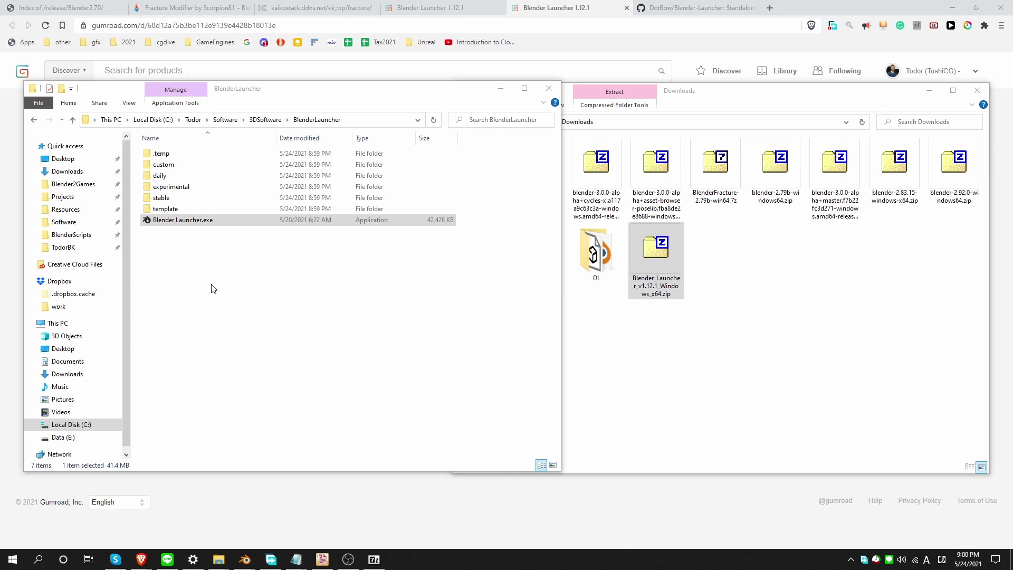
Step: Bring up the Blender Launcher window from the tray, centre it, and show the Downloads list
left_click(850, 559)
left_click(850, 560)
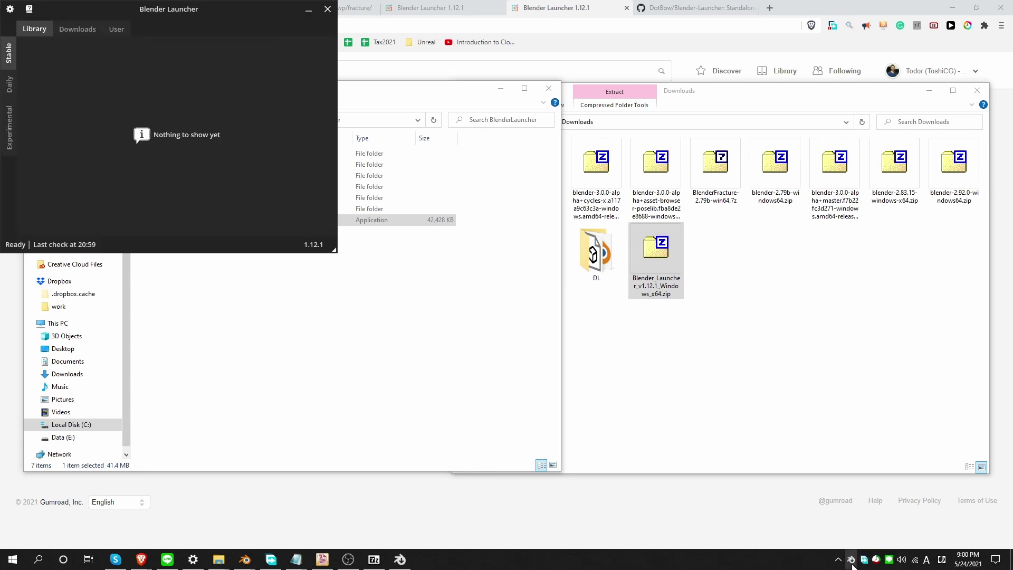
left_click_drag(194, 9, 498, 101)
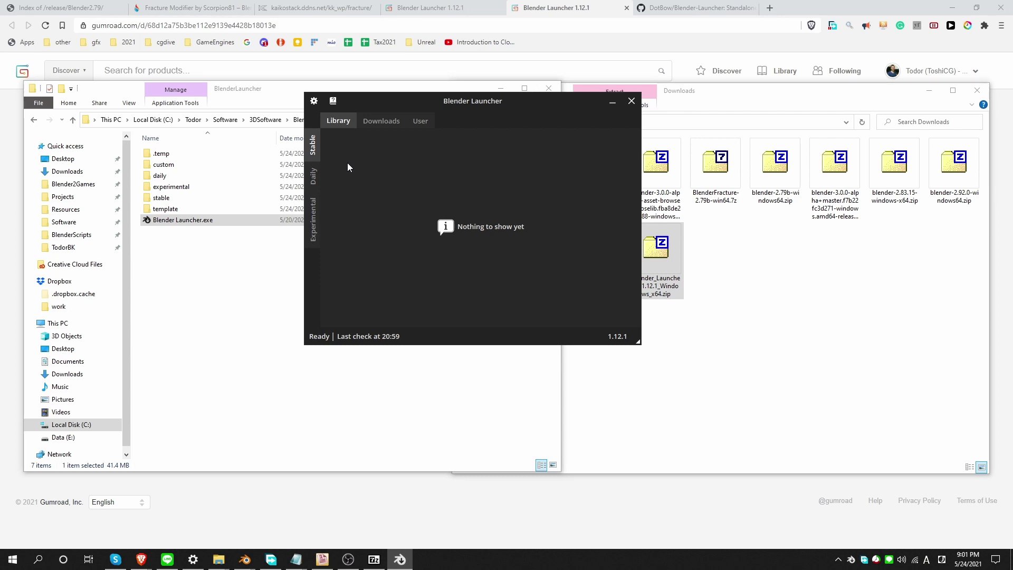
left_click(388, 123)
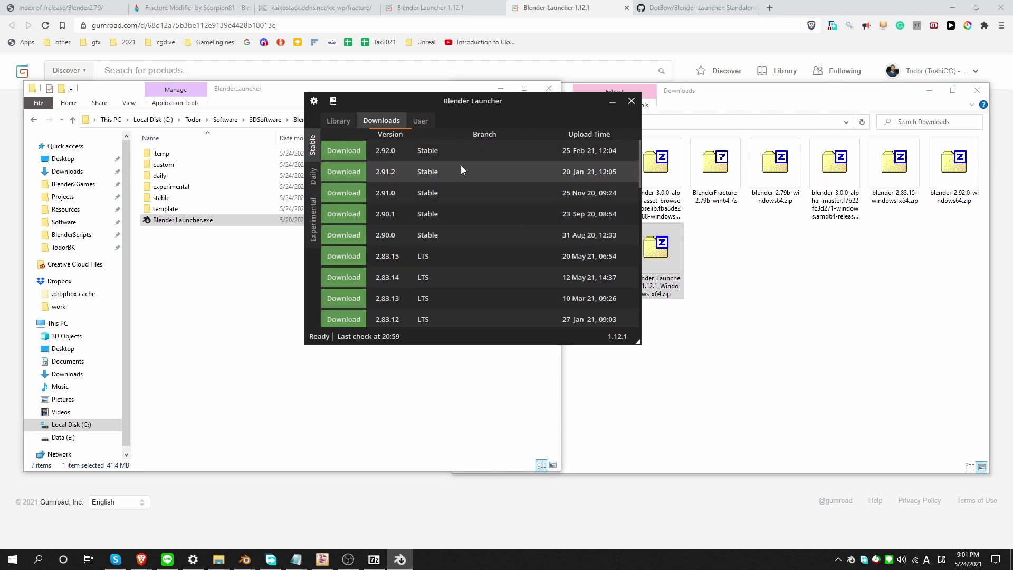
Step: Download the stable builds 2.92.0, 2.83.15 LTS and 2.79b
left_click(352, 151)
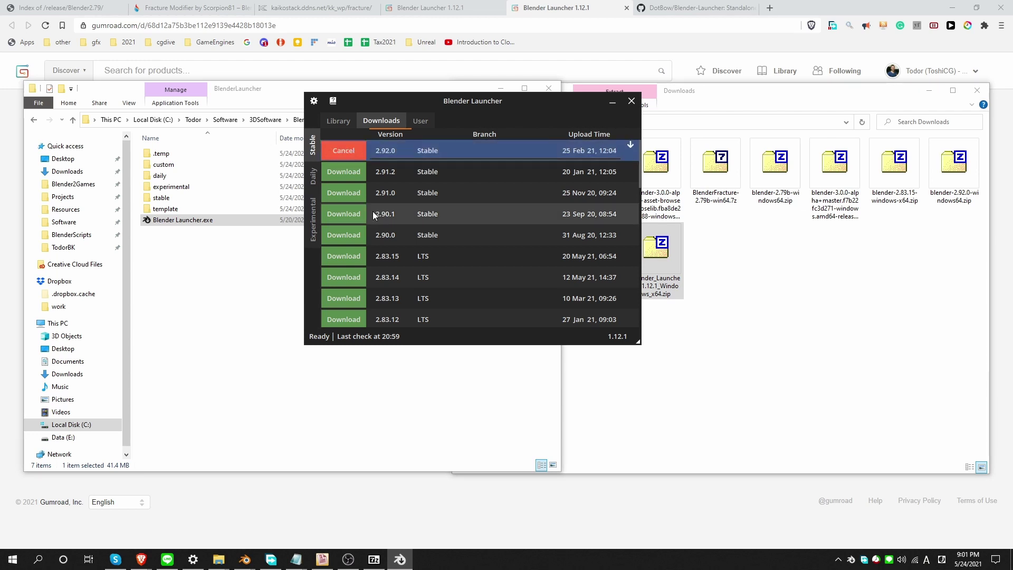
scroll(412, 244, "down", 1)
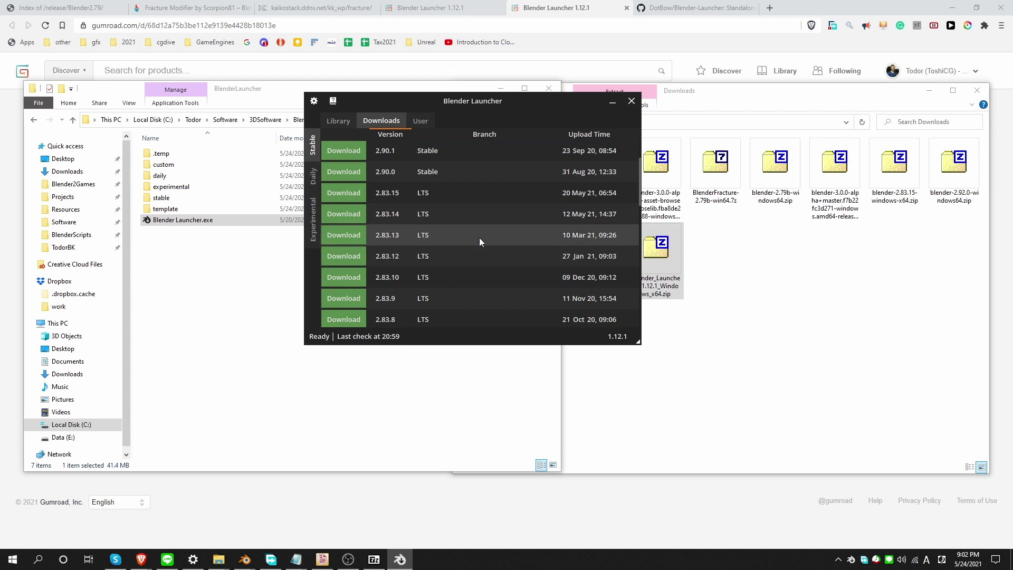
left_click(353, 193)
scroll(421, 203, "down", 2)
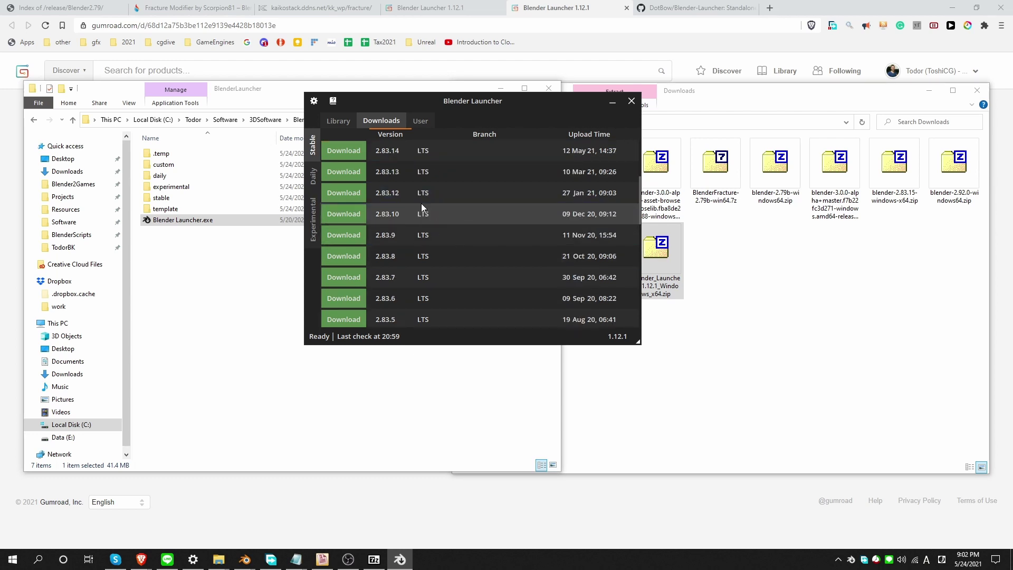
scroll(421, 203, "down", 5)
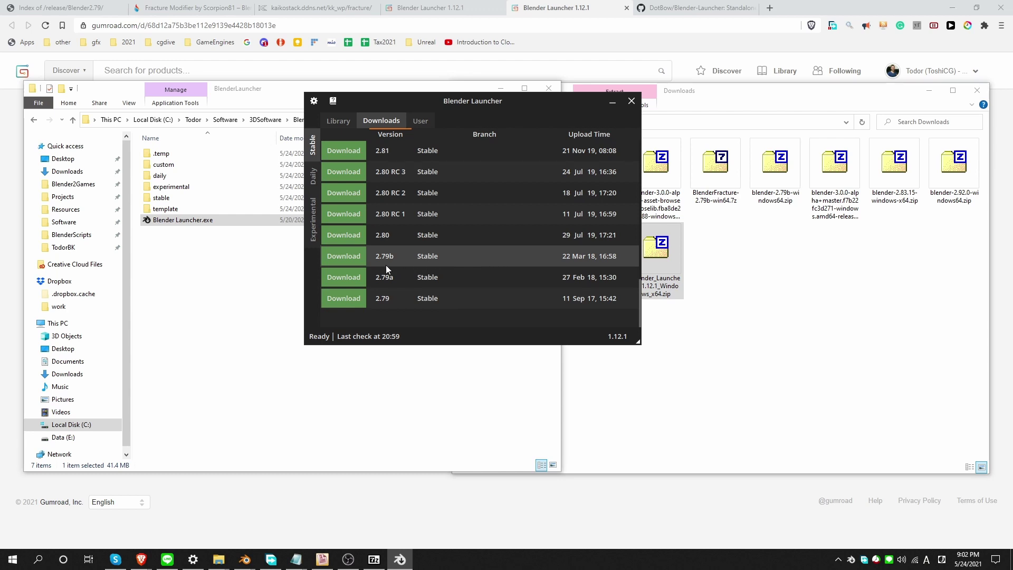
left_click(350, 261)
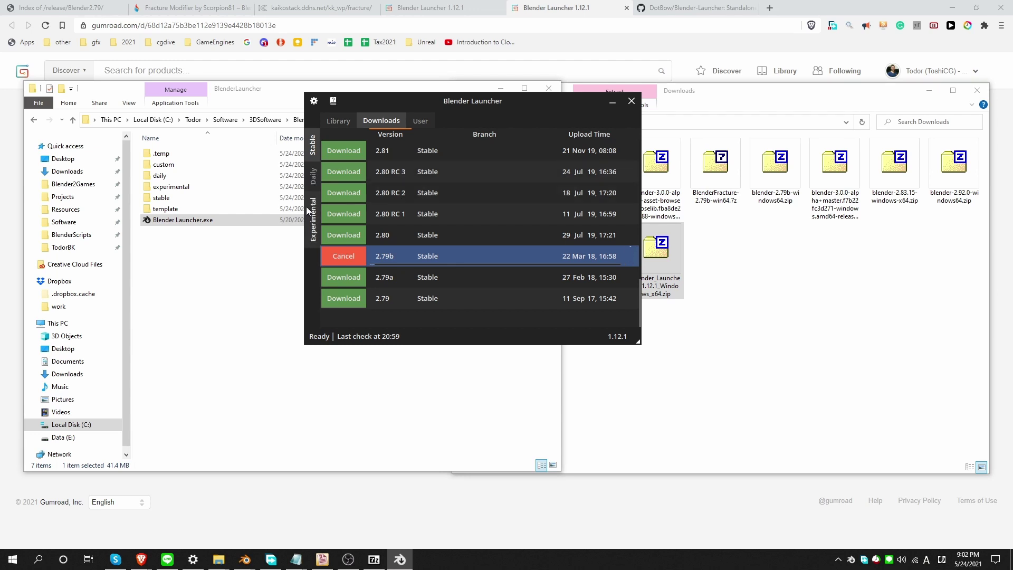
Step: Download daily 3.0.0 Alpha plus experimental Cycles X and Asset Browser Poselib builds
left_click(312, 176)
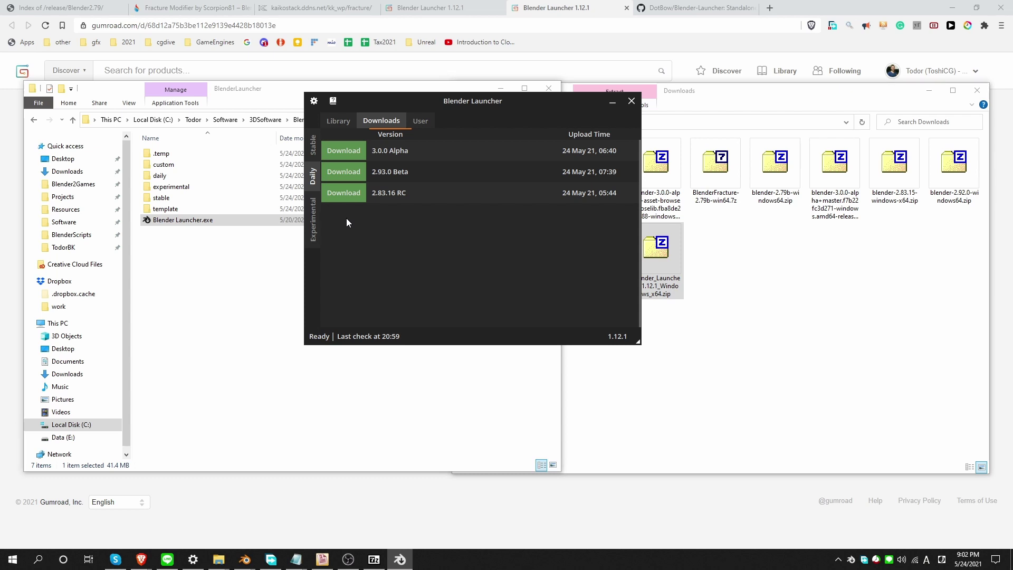
left_click(347, 148)
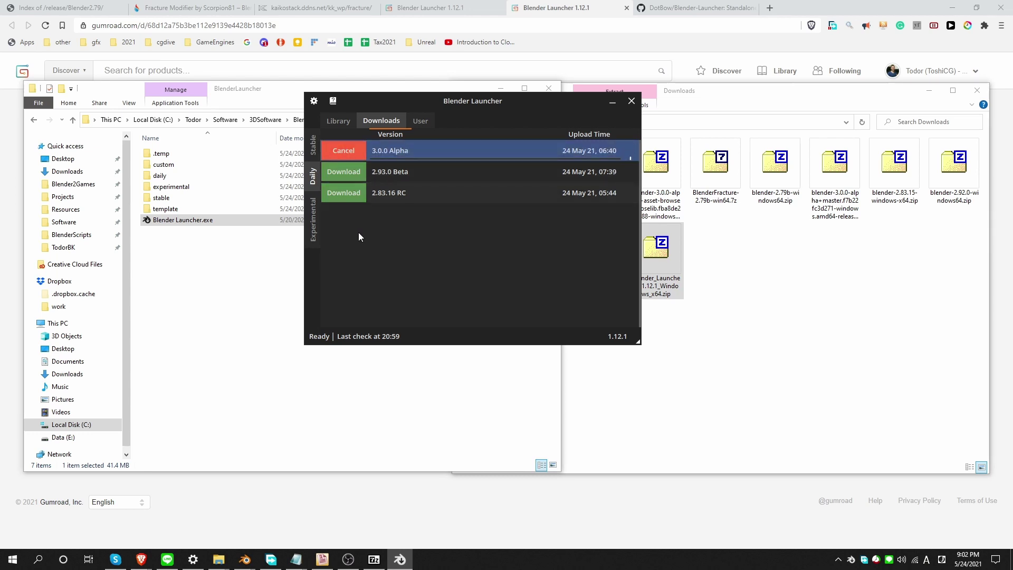
left_click(311, 222)
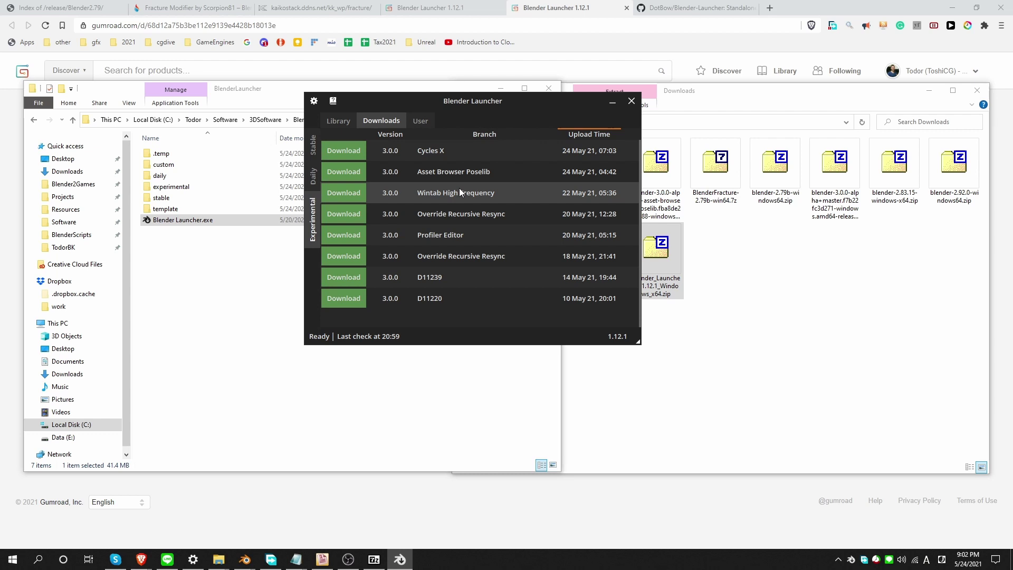
left_click(351, 154)
left_click(350, 179)
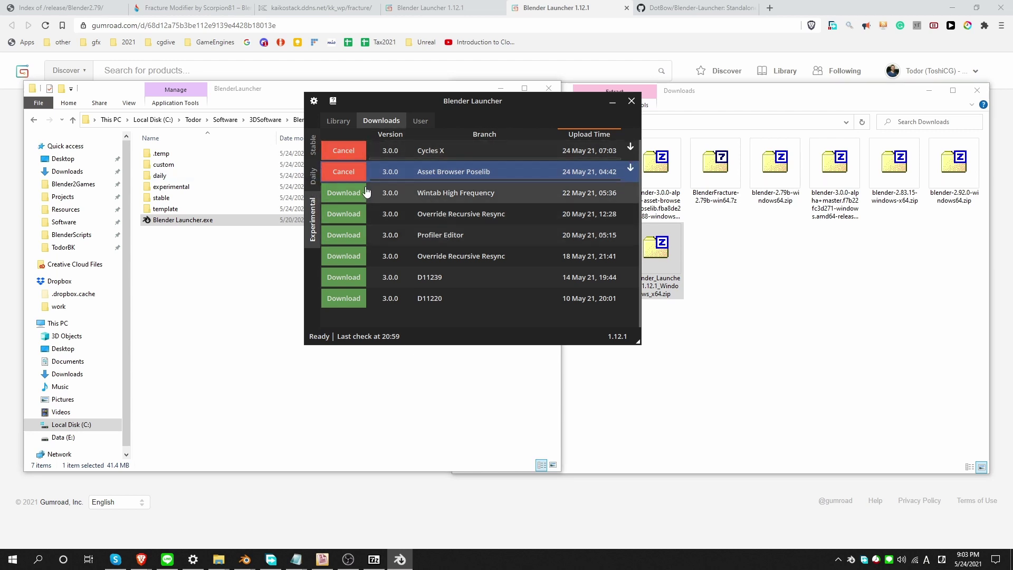
left_click(313, 174)
left_click(313, 145)
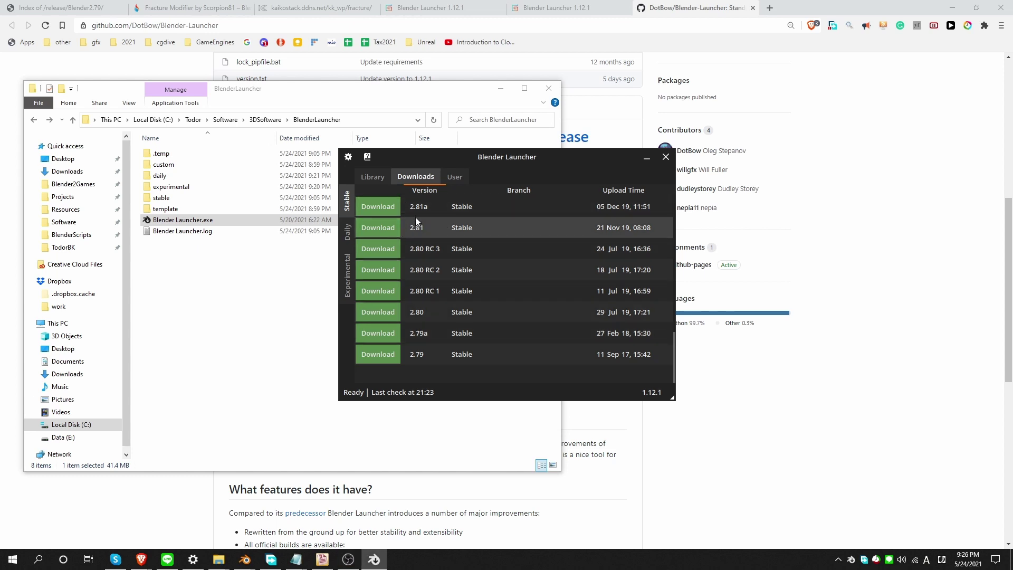
Step: Open the Library to see stable builds 2.92.0 and 2.79b installed
left_click(372, 176)
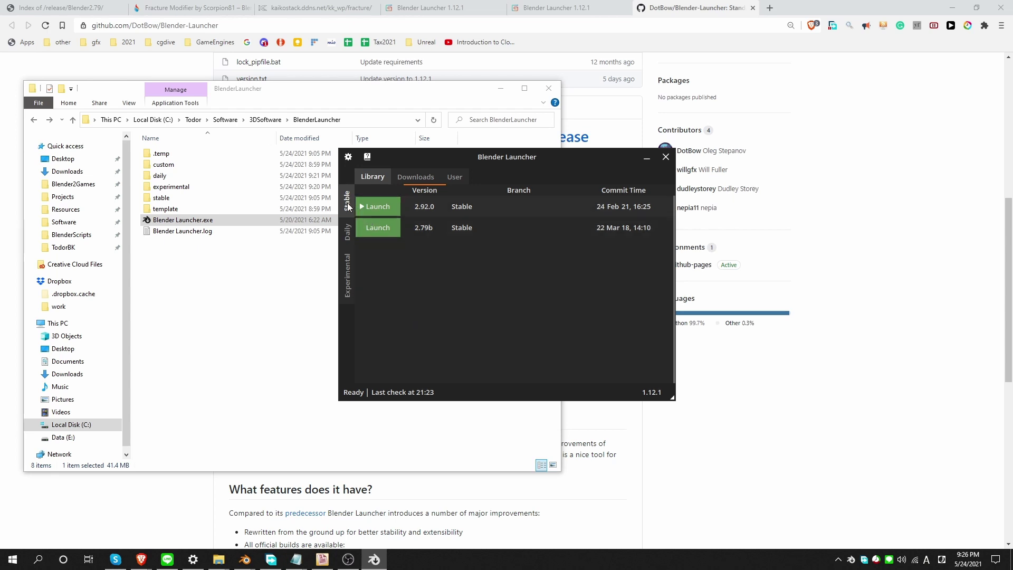
Step: Browse the installed builds, then launch and close Blender 2.92.0 and Blender 2.79b
left_click(347, 231)
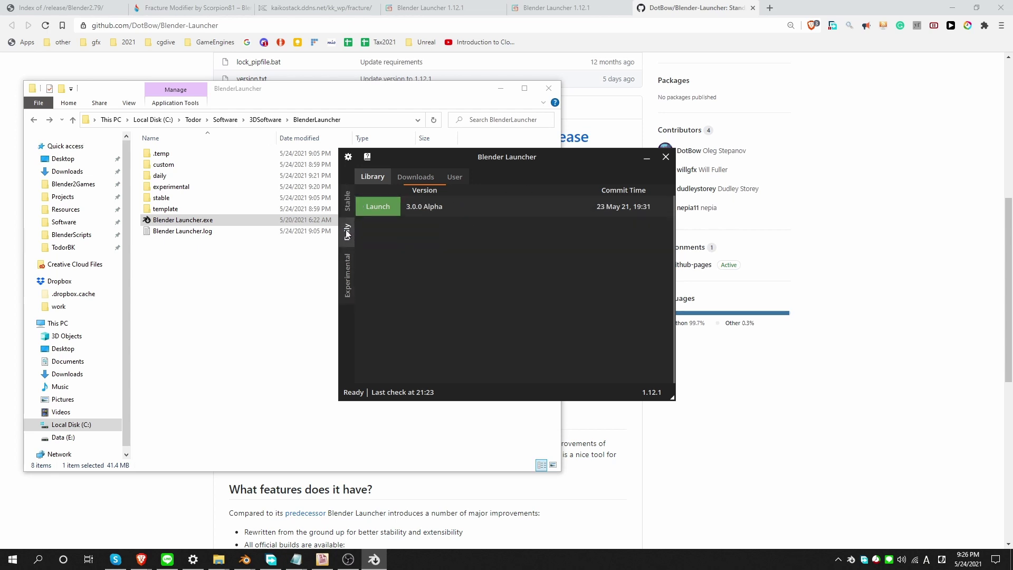
left_click(348, 279)
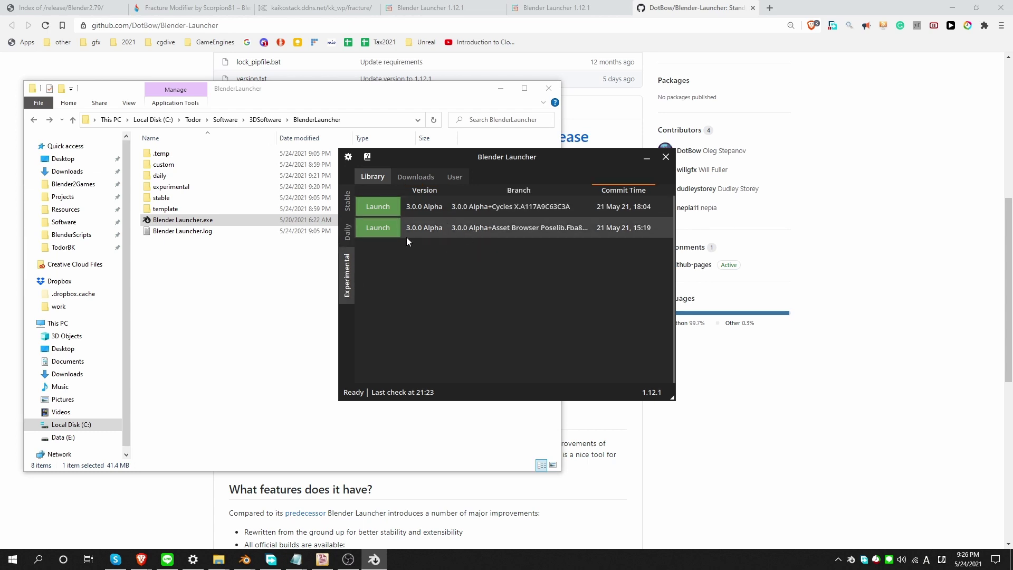
left_click(346, 200)
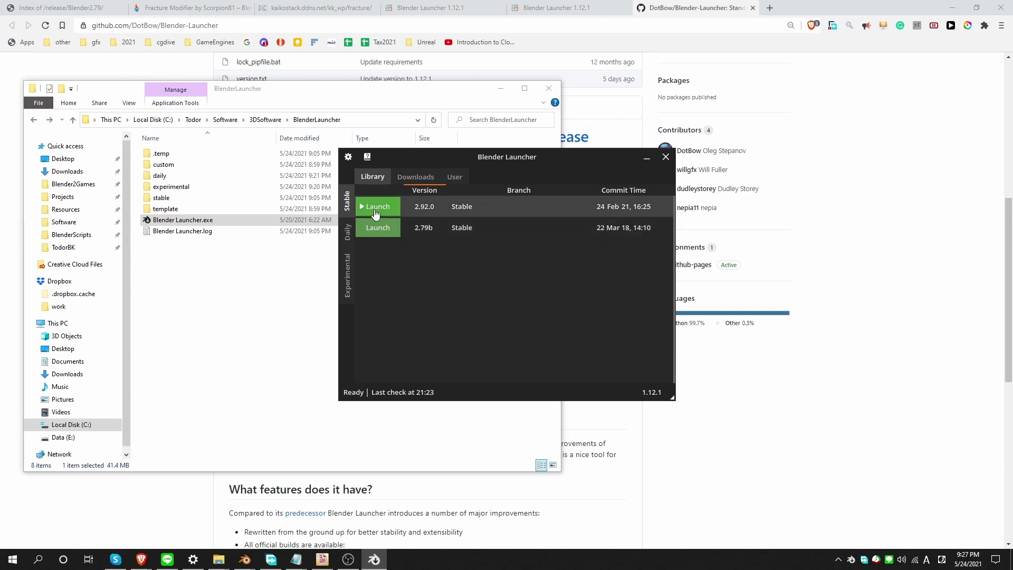
left_click(378, 210)
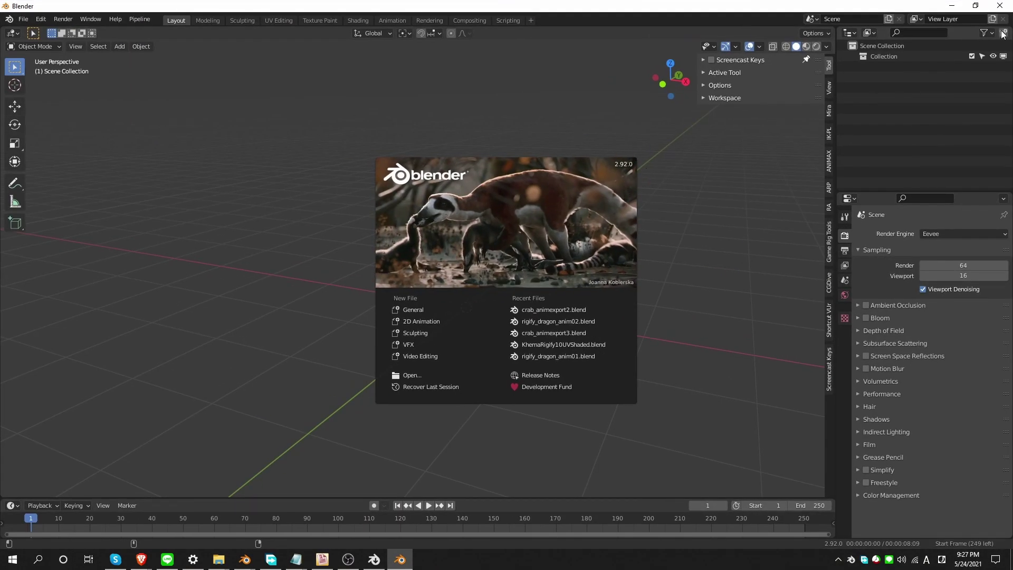
left_click(999, 6)
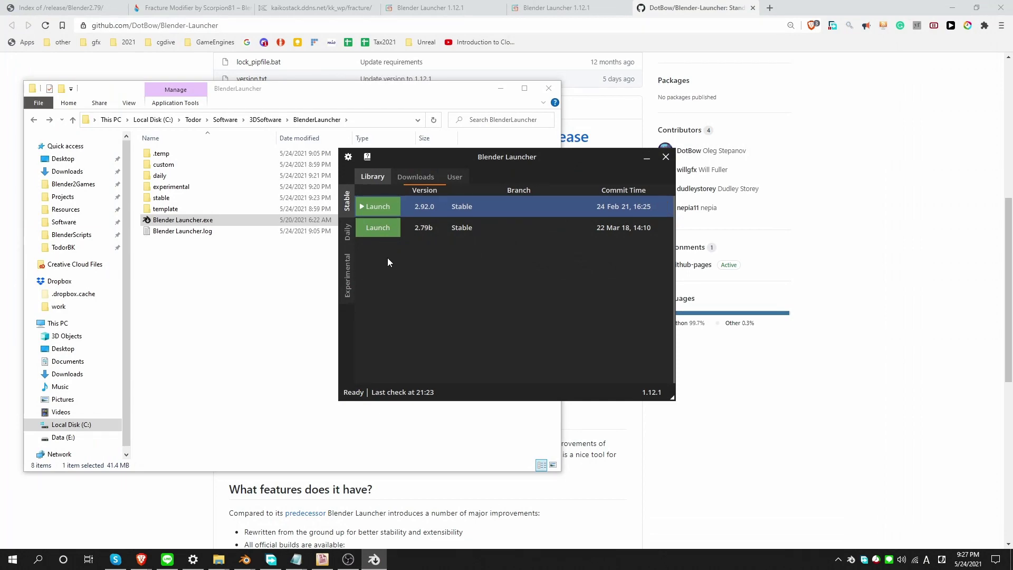
left_click(384, 231)
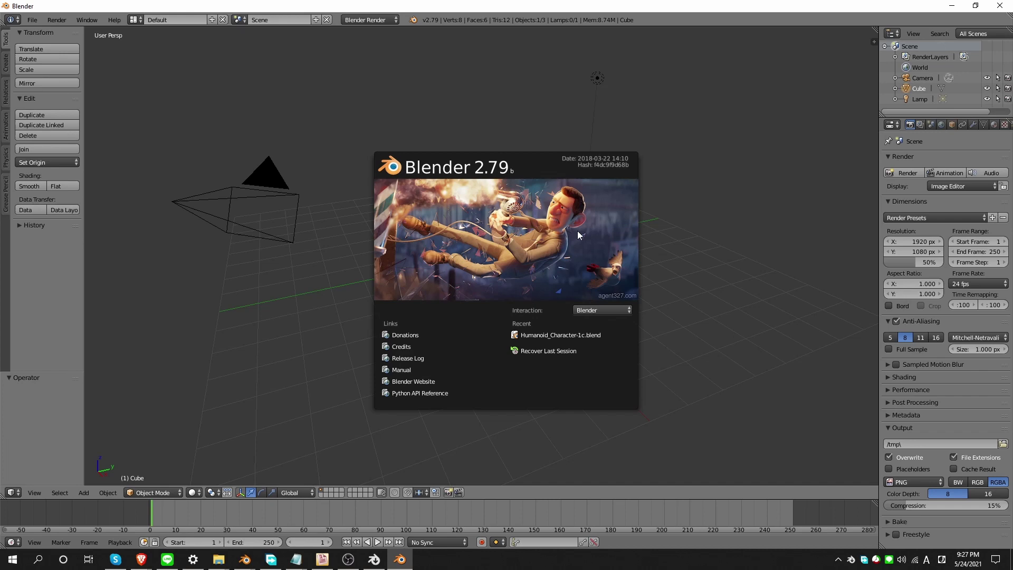
left_click(1000, 6)
Step: Launch the experimental 3.0.0 Alpha Cycles X build and close it again
left_click(347, 274)
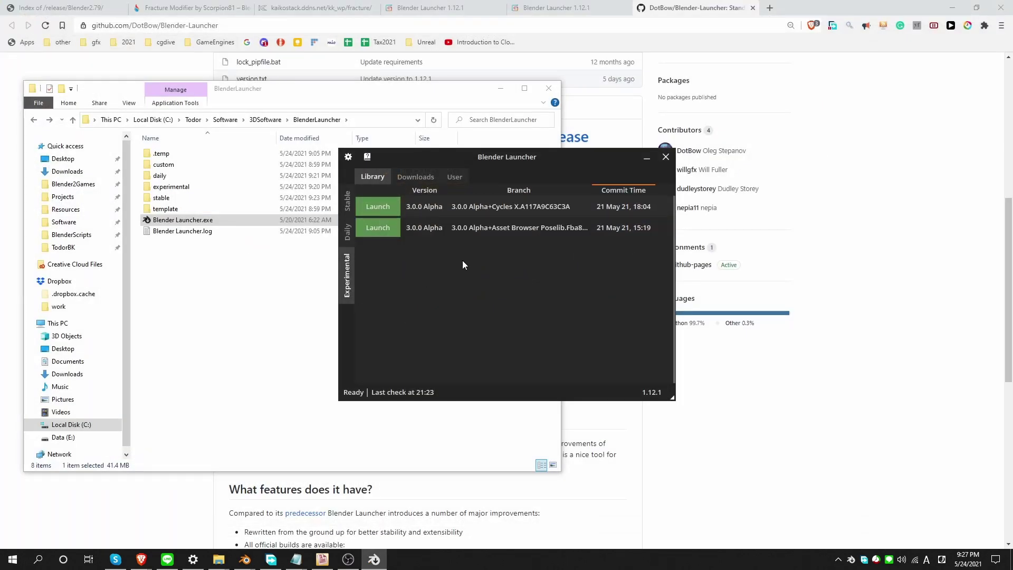
left_click(379, 206)
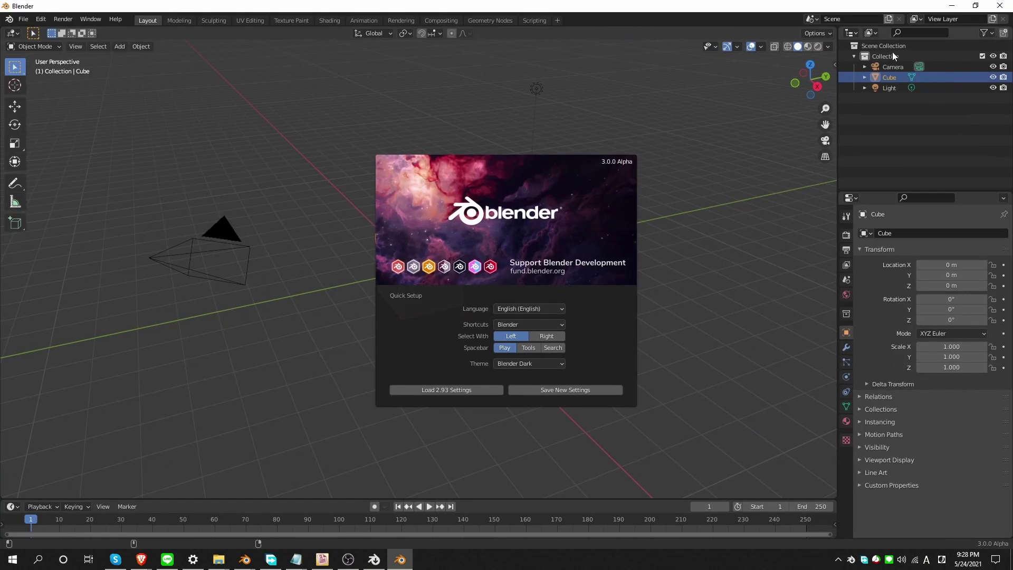
left_click(992, 6)
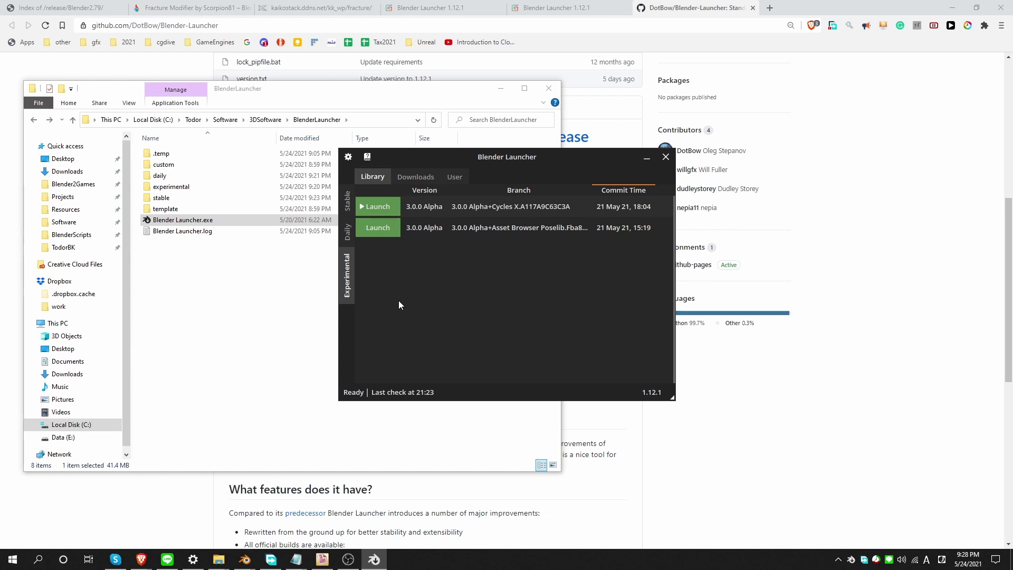
Step: Add the stable 2.92.0 build to Quick Launch
left_click(347, 201)
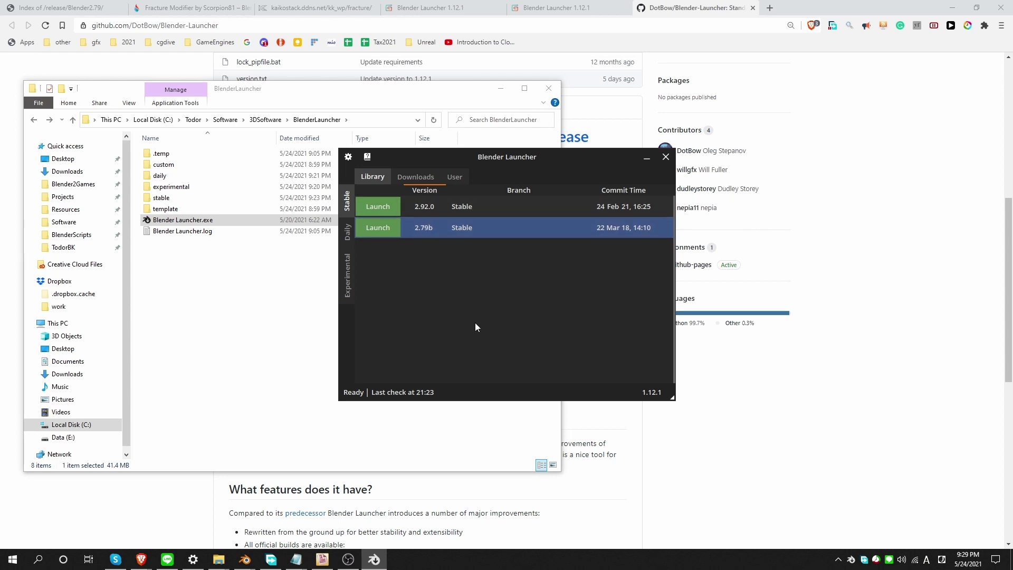
right_click(473, 208)
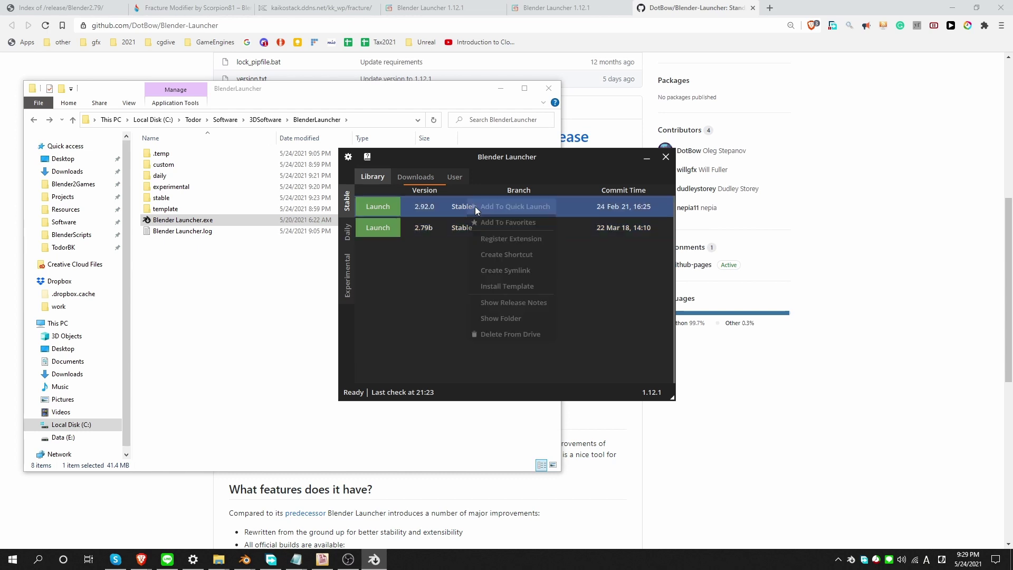
left_click(536, 208)
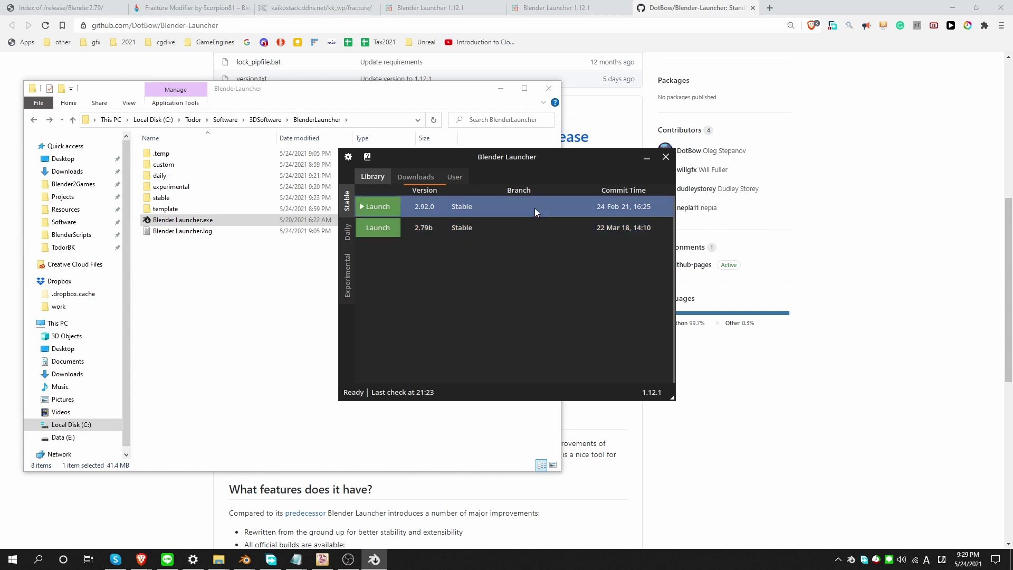
Step: Start the quick-launch Blender 2.92.0 from the tray menu and close it
right_click(849, 559)
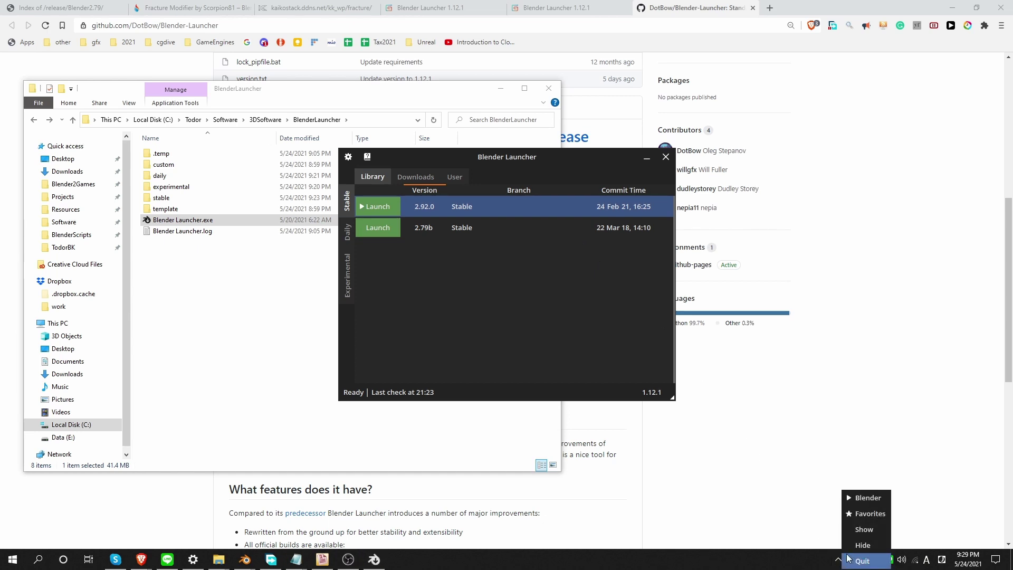
left_click(878, 500)
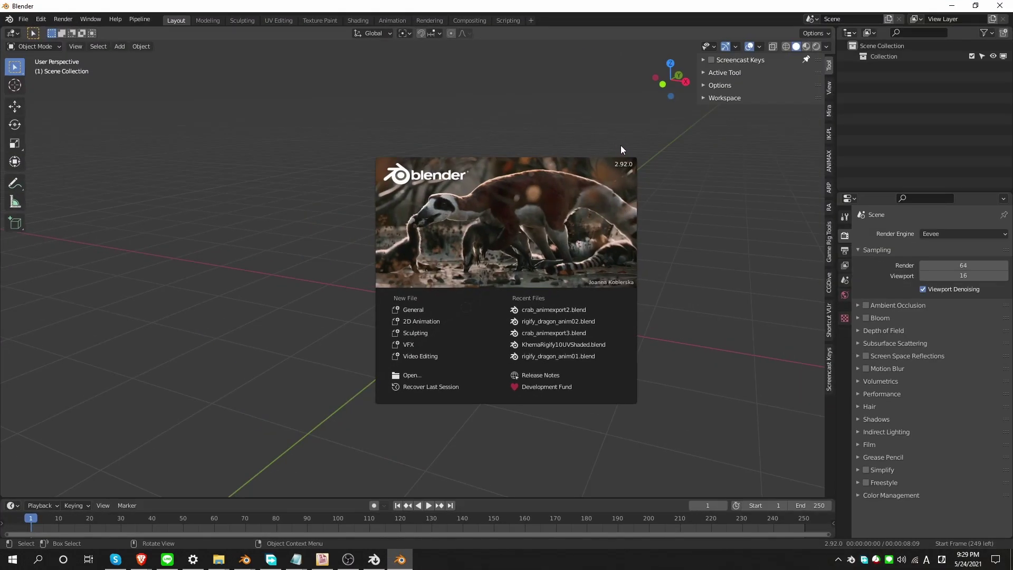
left_click(619, 141)
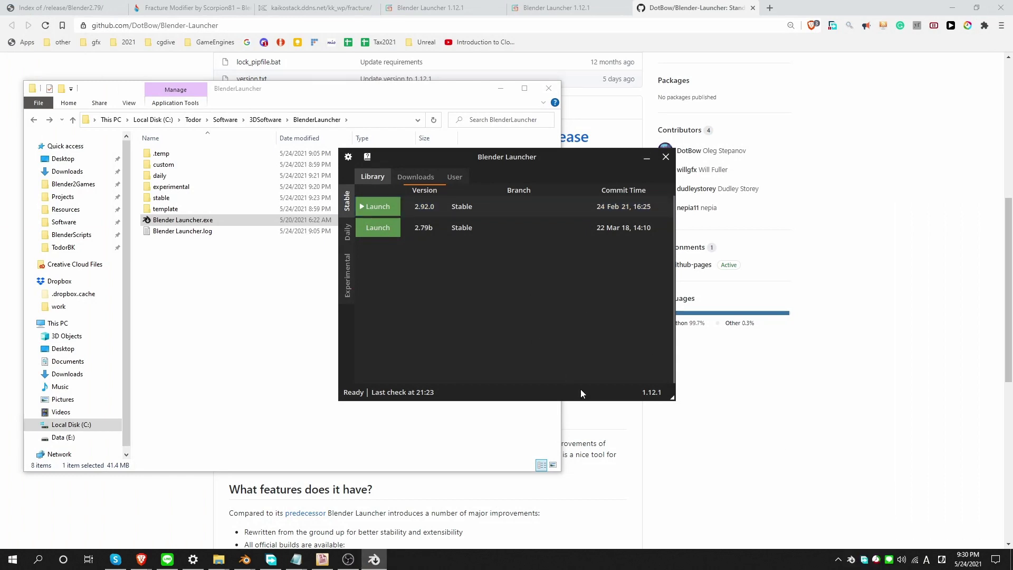
Step: Bring the launcher forward from the tray and add stable 2.79b to Favorites
right_click(851, 560)
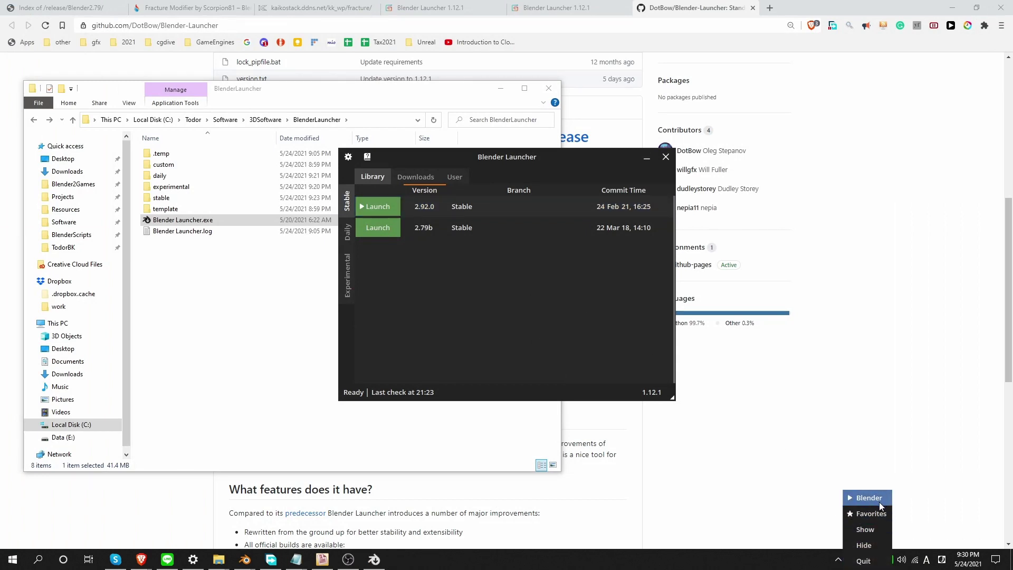
left_click(489, 330)
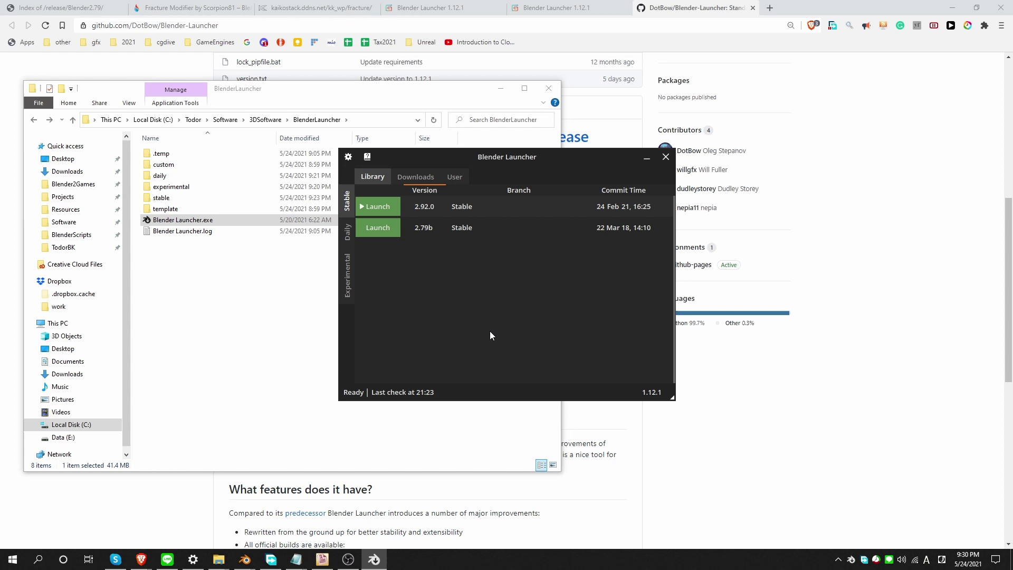
right_click(465, 222)
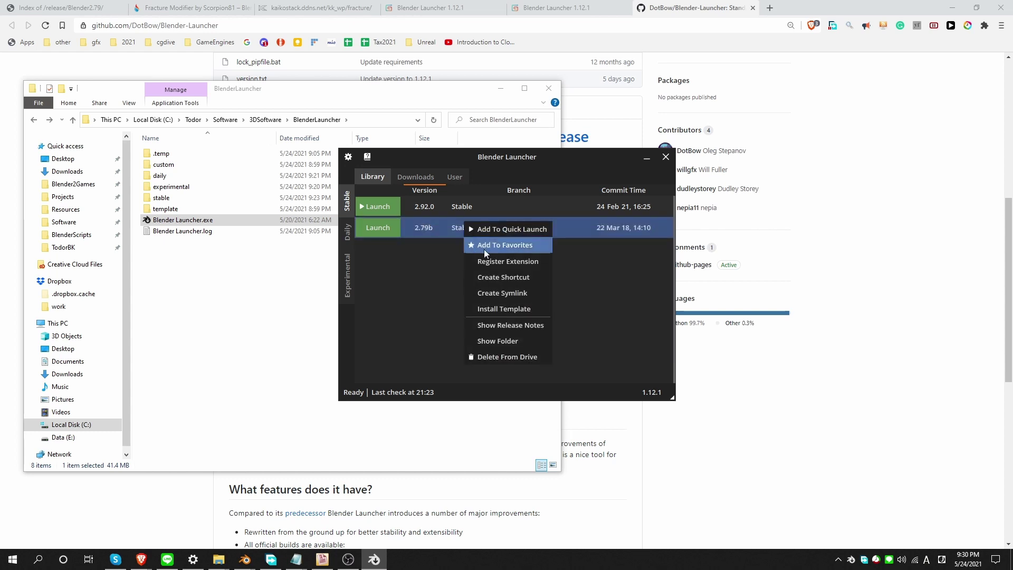
left_click(537, 247)
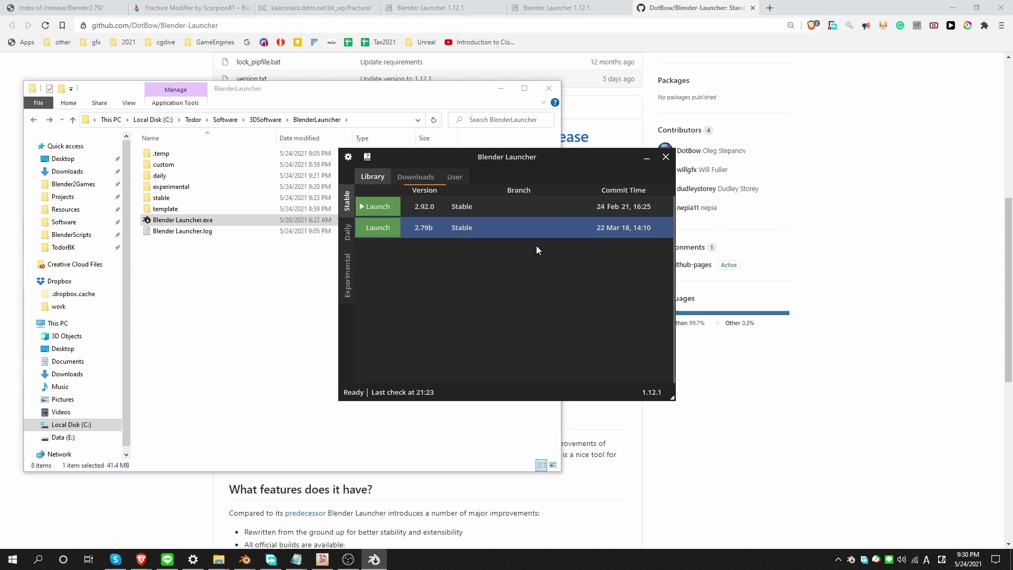
Step: Add the experimental 3.0.0 Alpha Cycles X build to Favorites and check the Favorites list
left_click(348, 275)
right_click(505, 203)
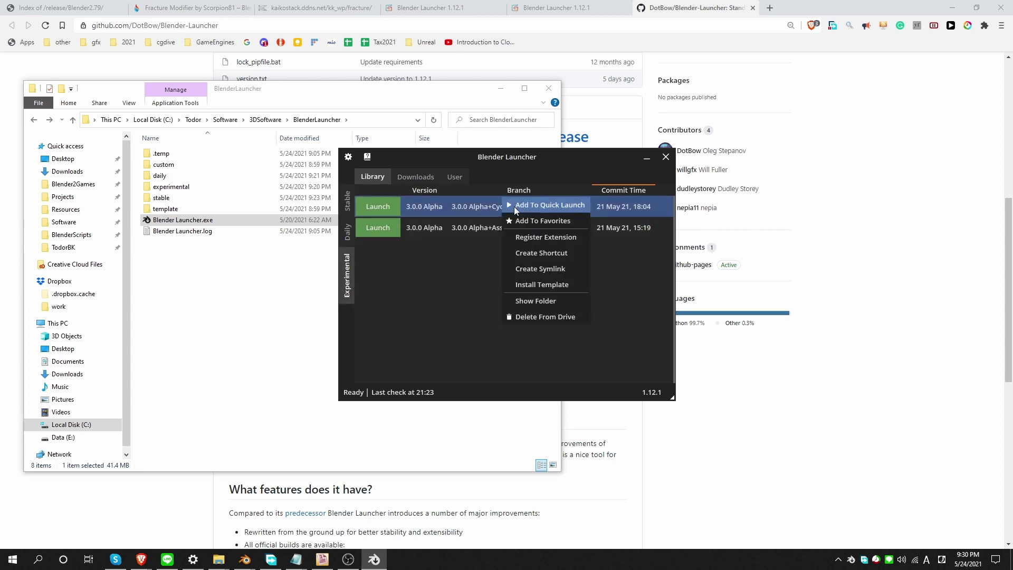
left_click(531, 219)
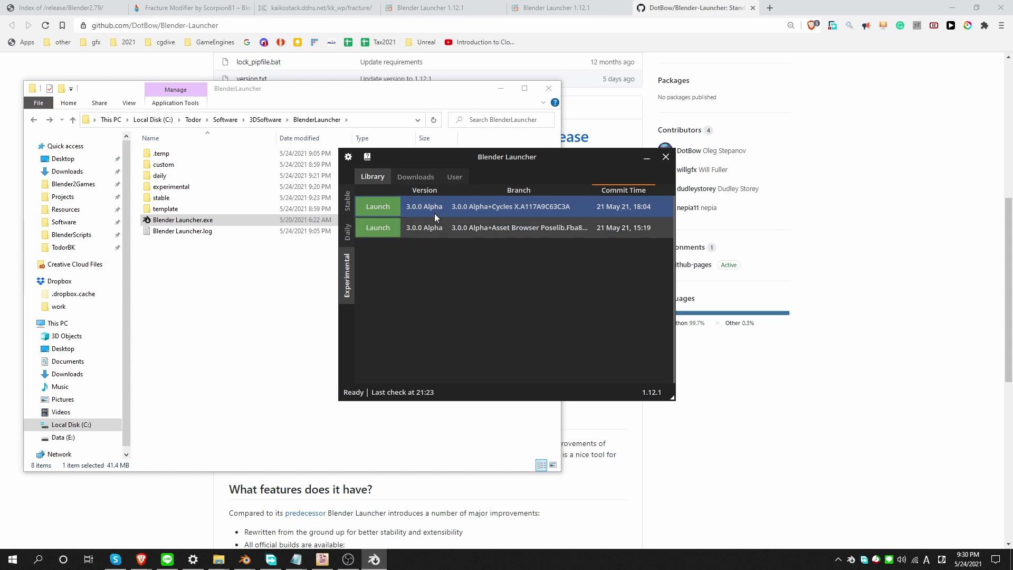
left_click(454, 178)
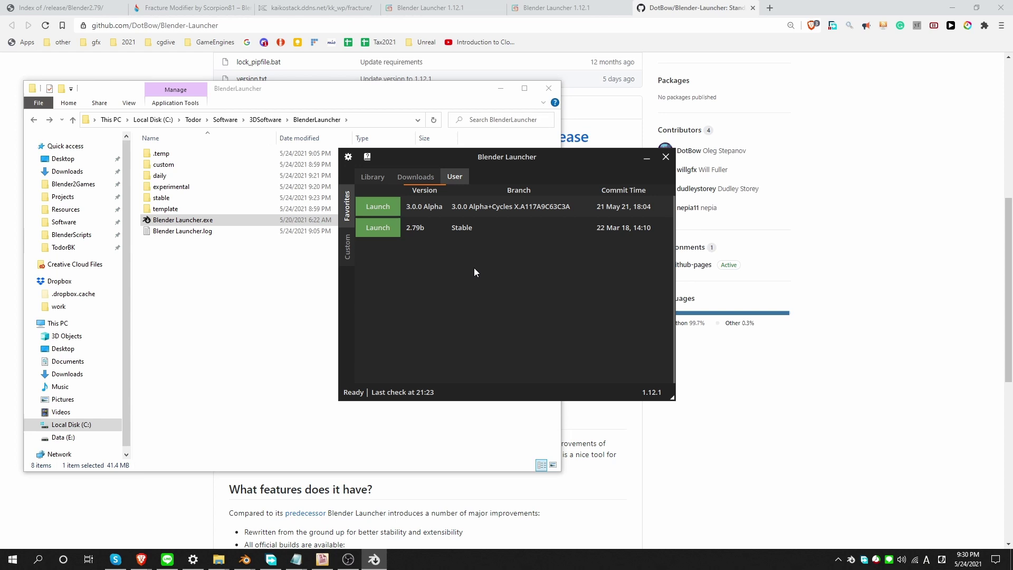
left_click(372, 177)
Step: Open the Blender 2.92.0 release notes in the browser from the stable library
left_click(347, 201)
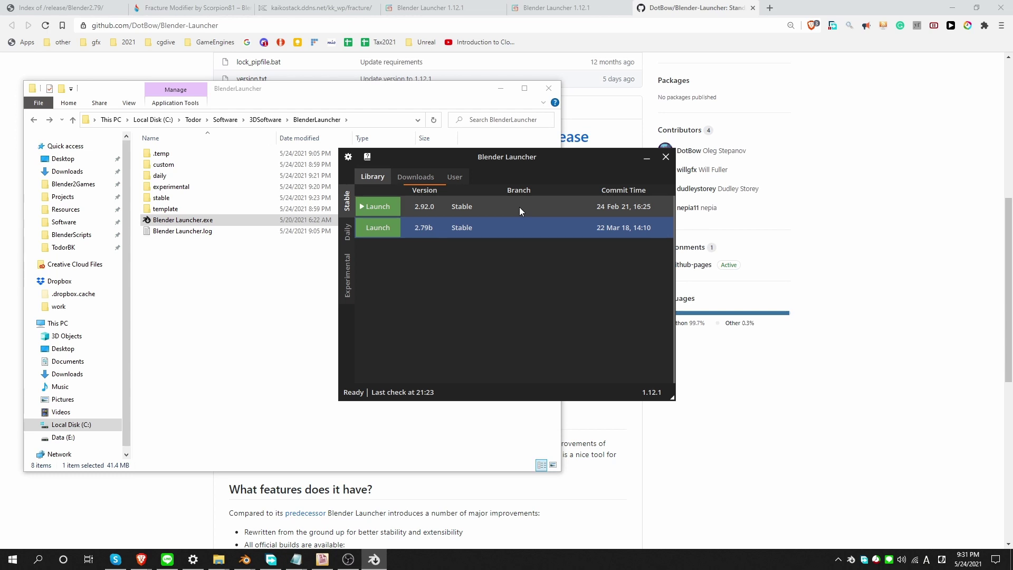
right_click(493, 205)
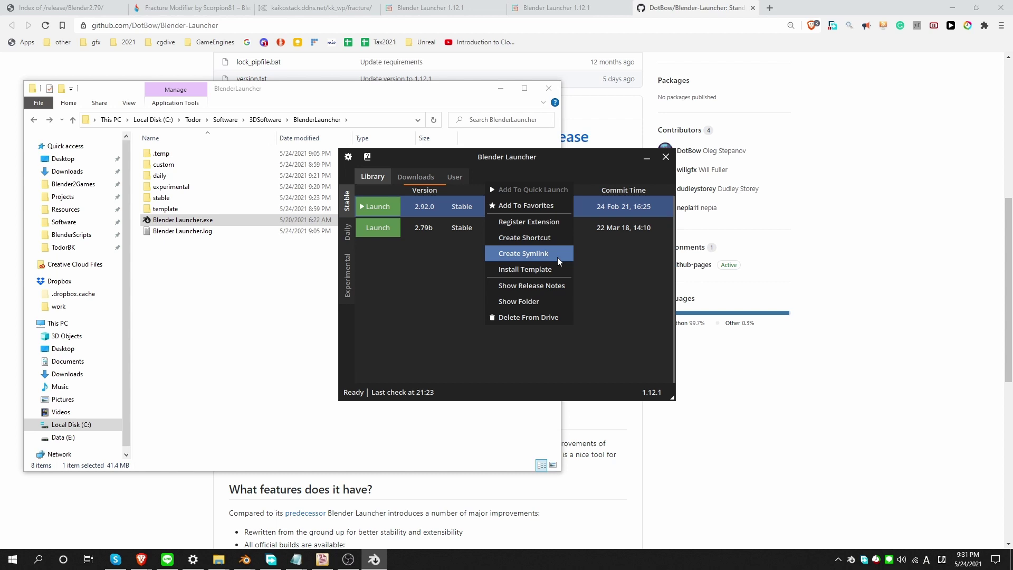
left_click(546, 290)
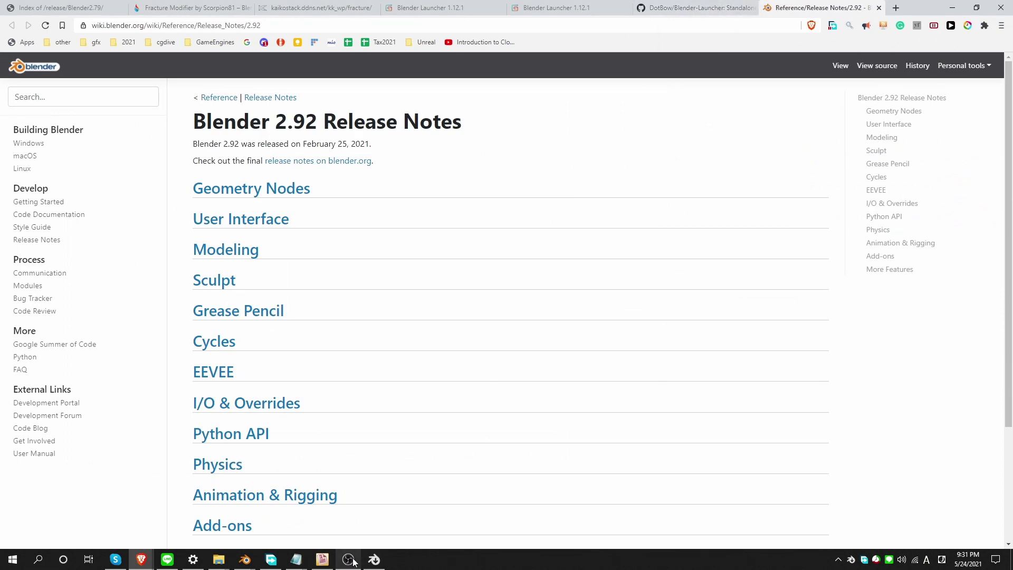
Step: Show the 2.92.0 build's folder in Explorer, then close it
left_click(349, 560)
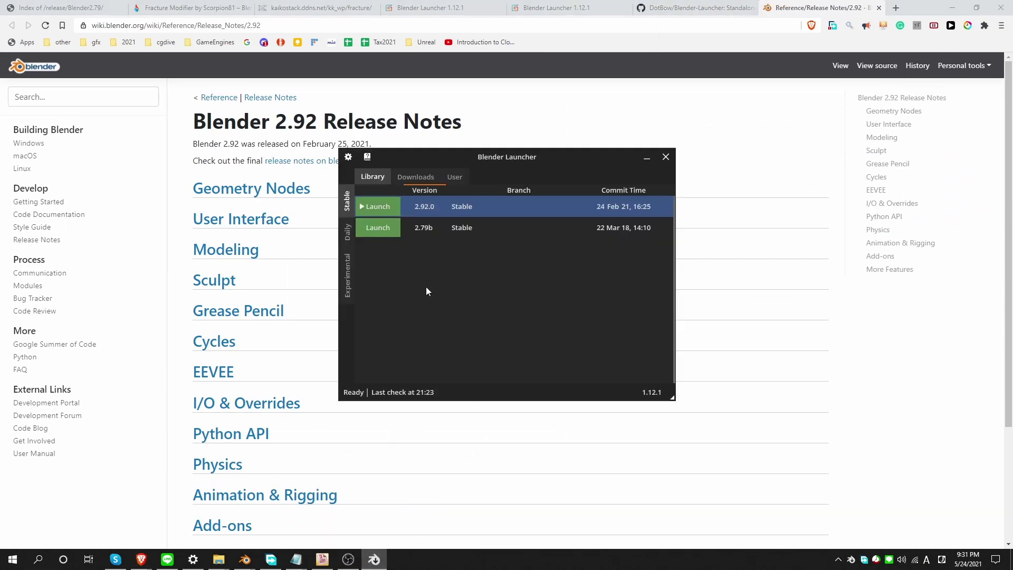
right_click(477, 206)
left_click(527, 278)
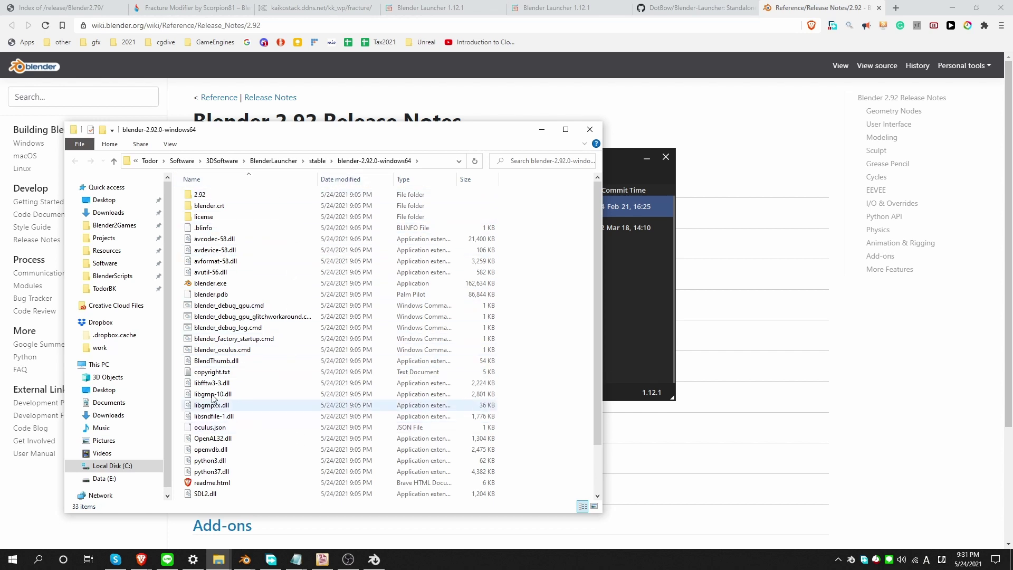
left_click(589, 130)
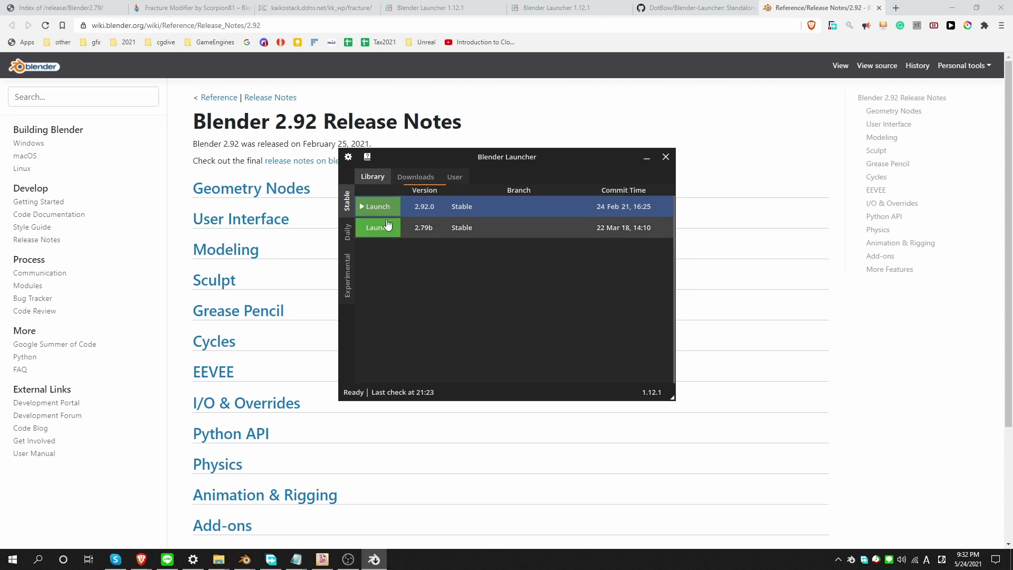
left_click(378, 207)
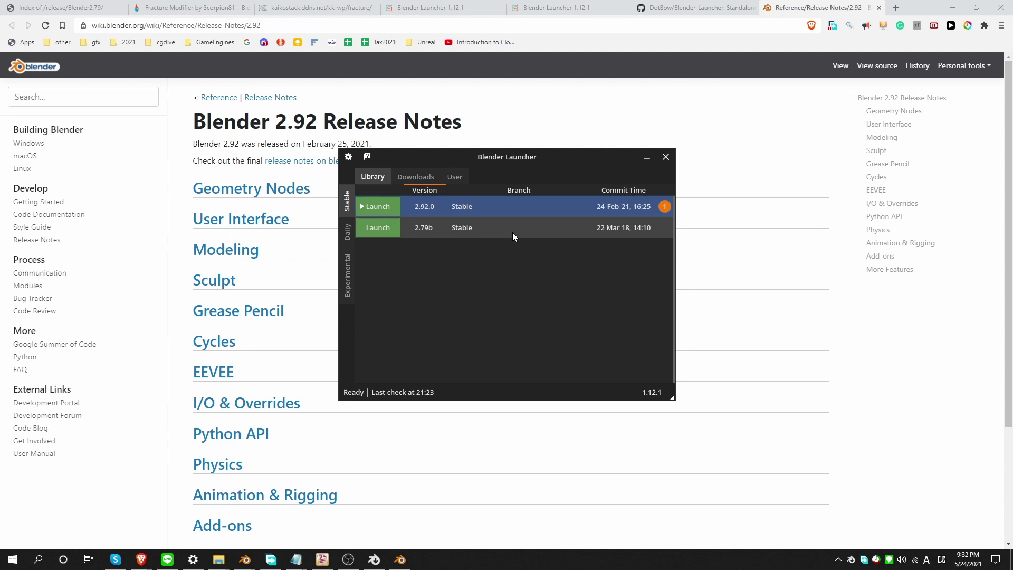
left_click(388, 210)
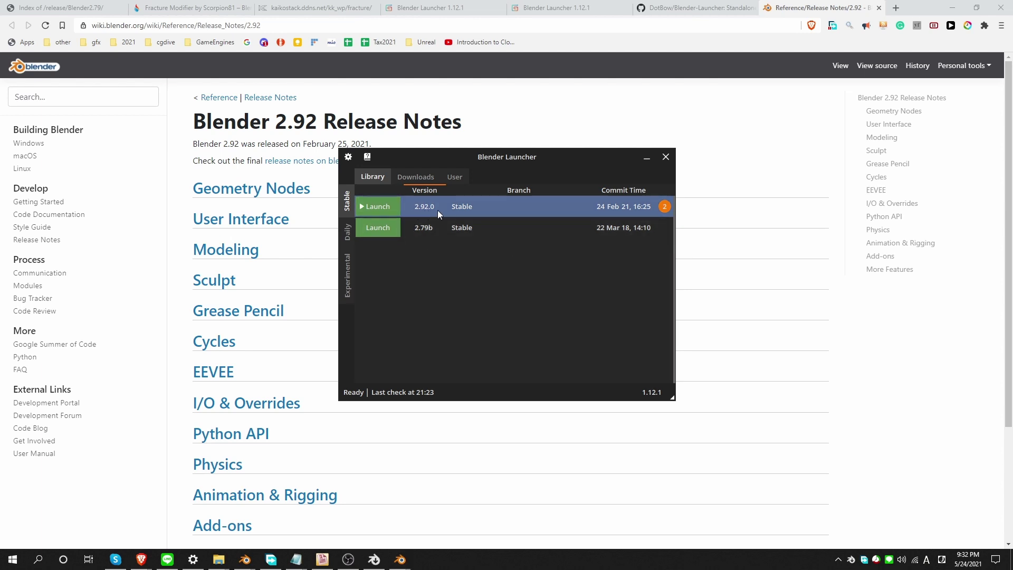
left_click(377, 227)
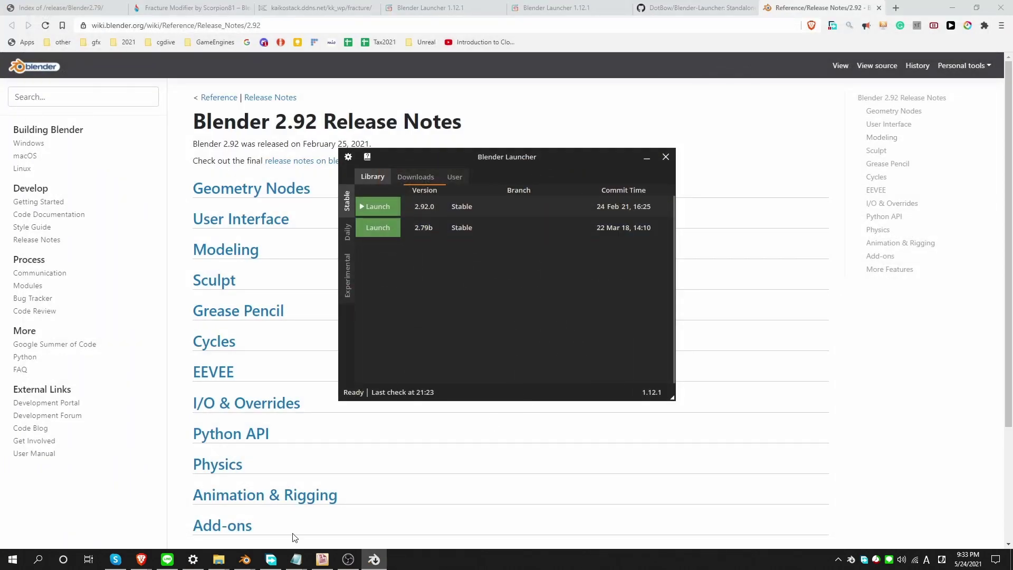
Step: Open the stable folder inside BlenderLauncher in File Explorer next to the launcher
mouse_move(219, 560)
left_click(262, 509)
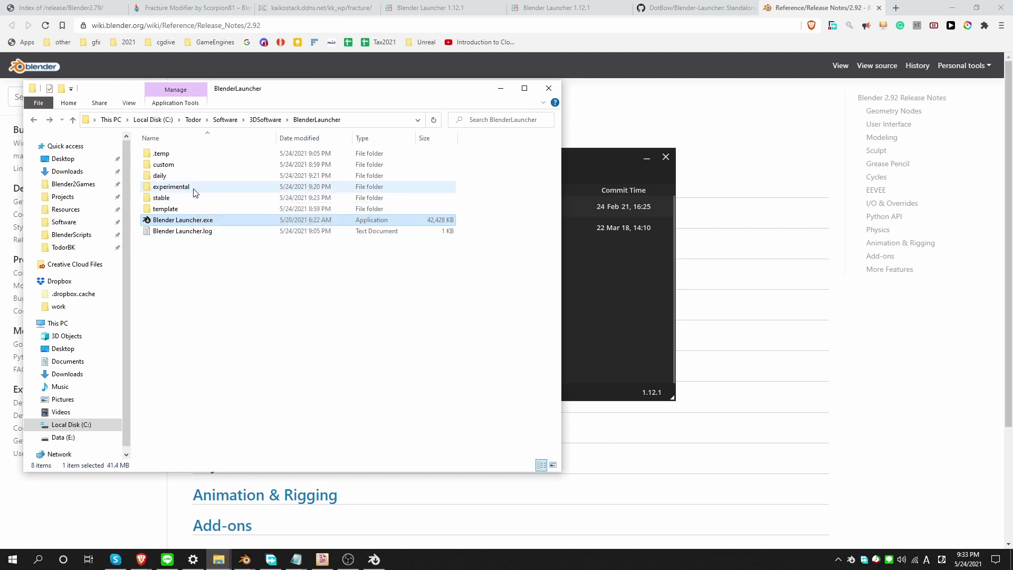
left_click(571, 259)
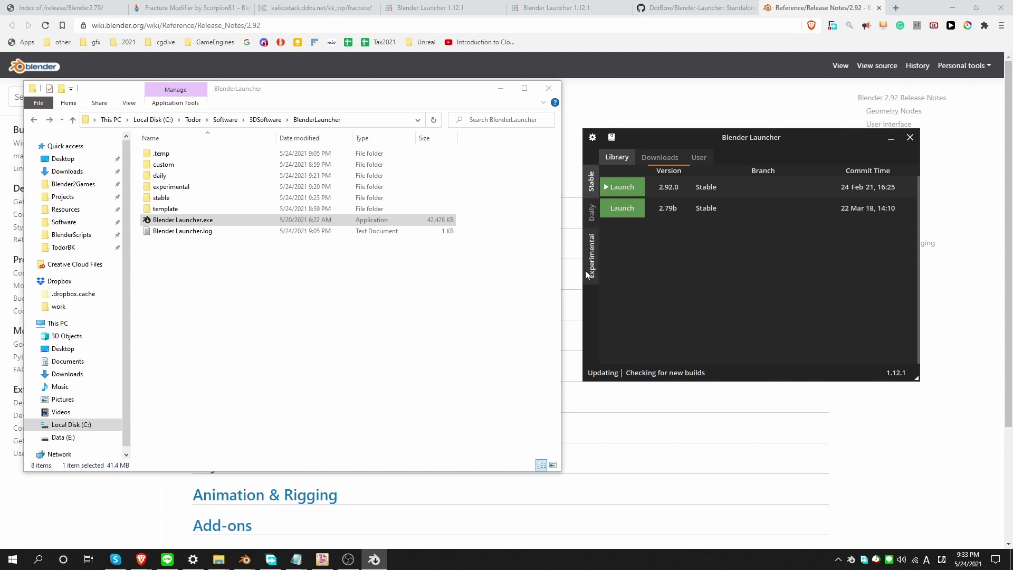
left_click(194, 199)
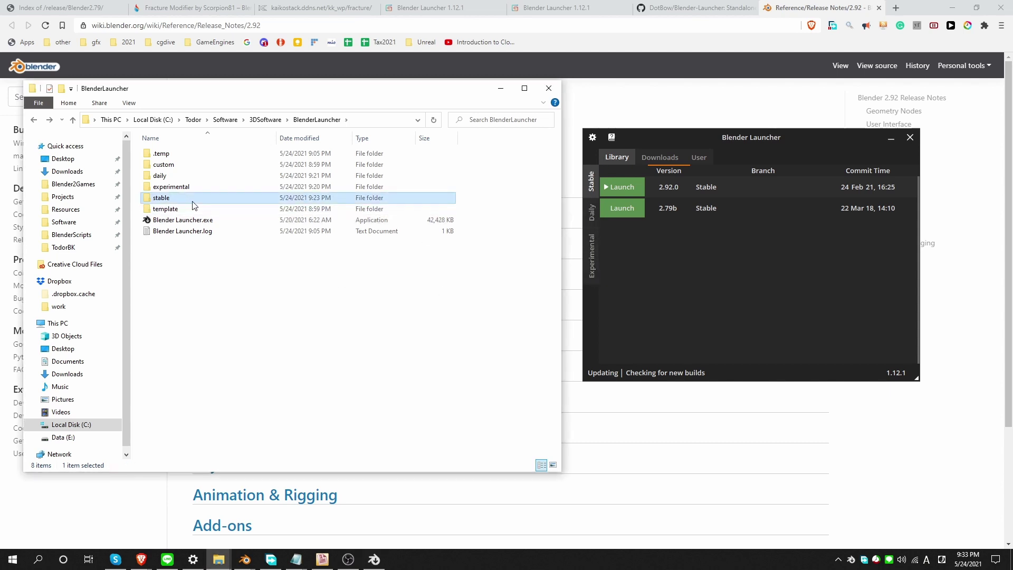
double_click(193, 203)
left_click(749, 221)
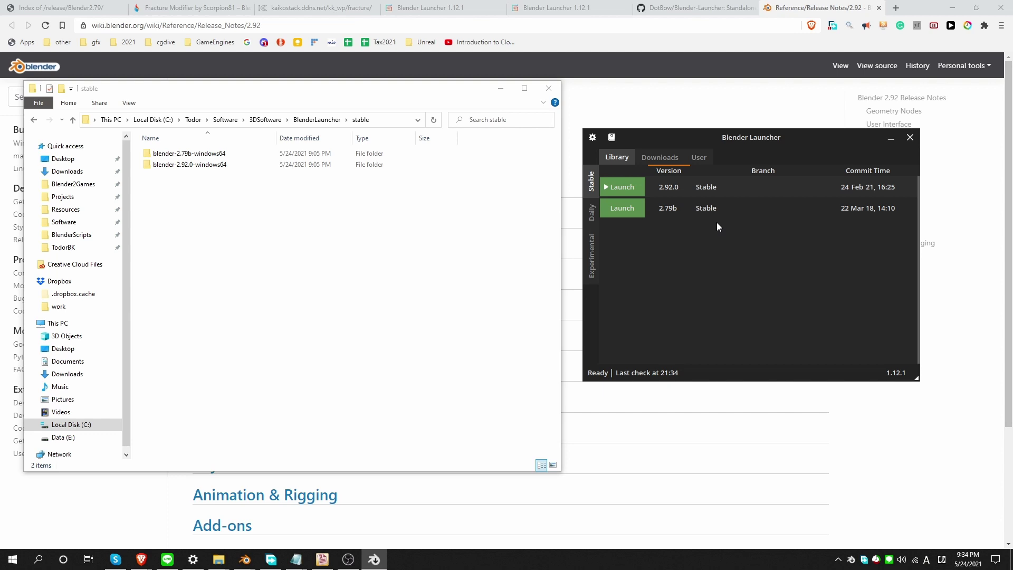
Step: Open BlenderLauncher's experimental folder and compare it with the launcher's Experimental list
left_click(35, 122)
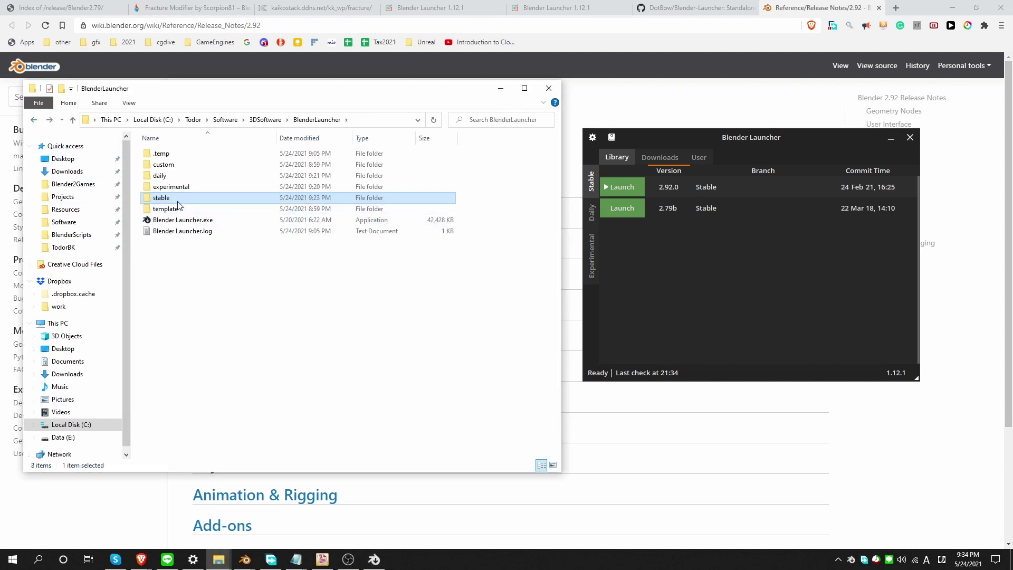
double_click(184, 186)
left_click(588, 274)
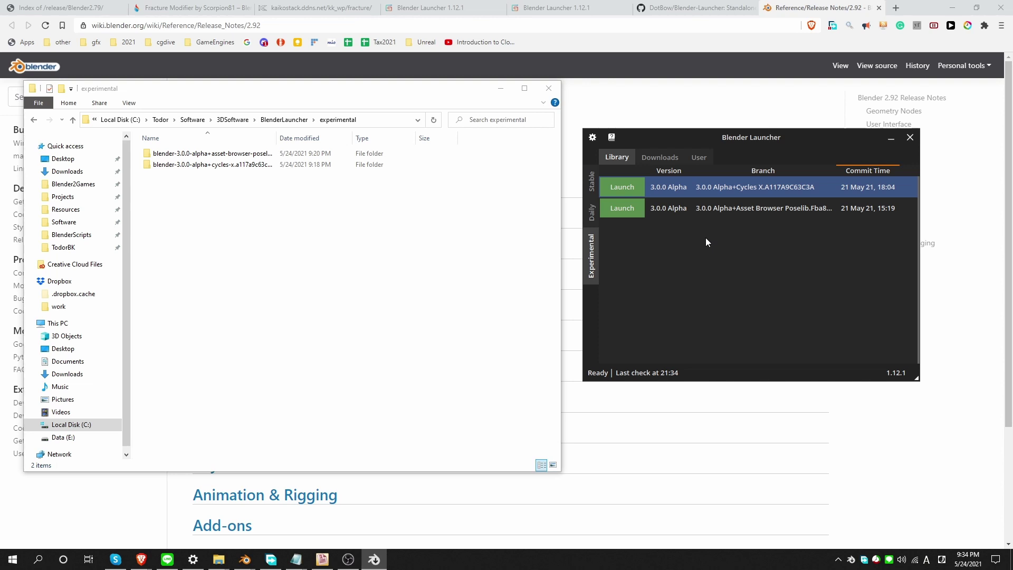
Step: Compare the downloadable experimental builds with the installed library and go up to BlenderLauncher in Explorer
left_click(662, 158)
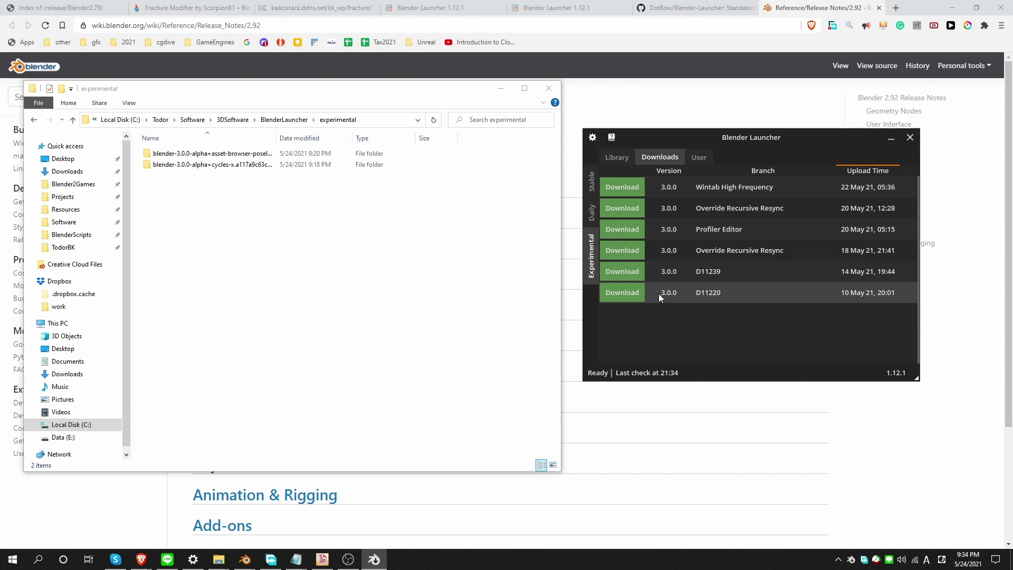
left_click(284, 119)
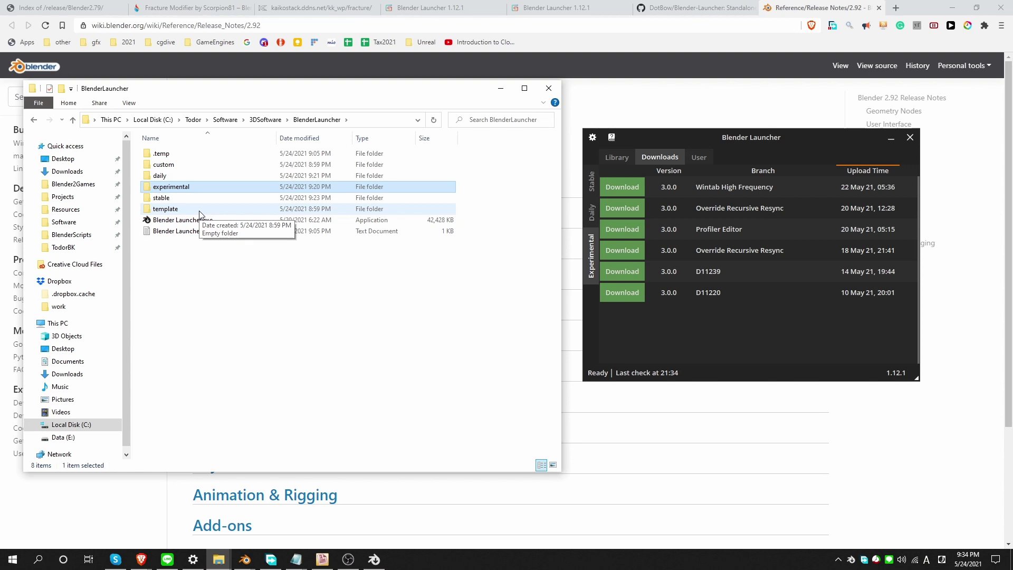
left_click(617, 157)
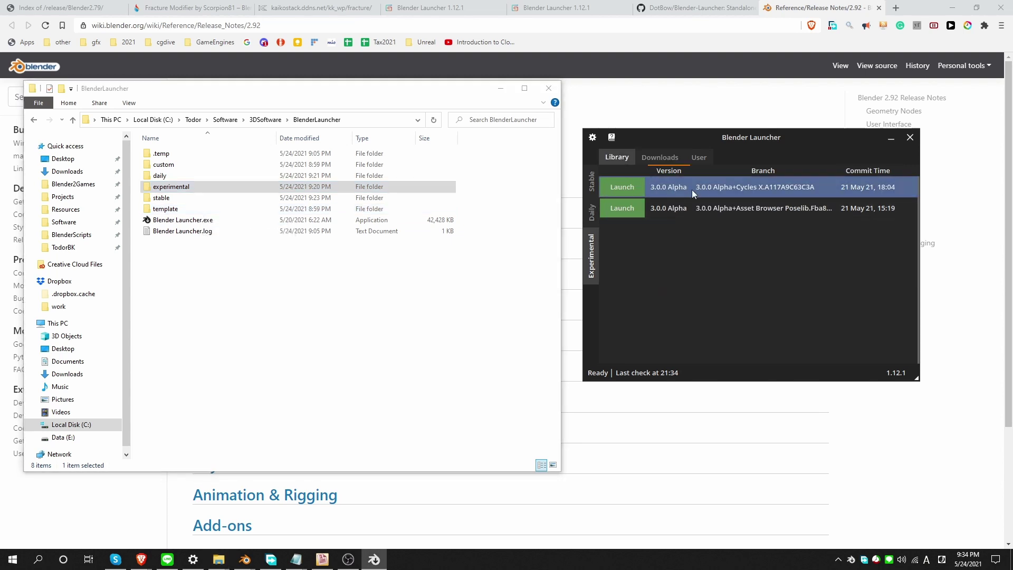
Step: Inspect the first 3.0.0 Alpha build's options menu without choosing, then select the daily folder
right_click(709, 185)
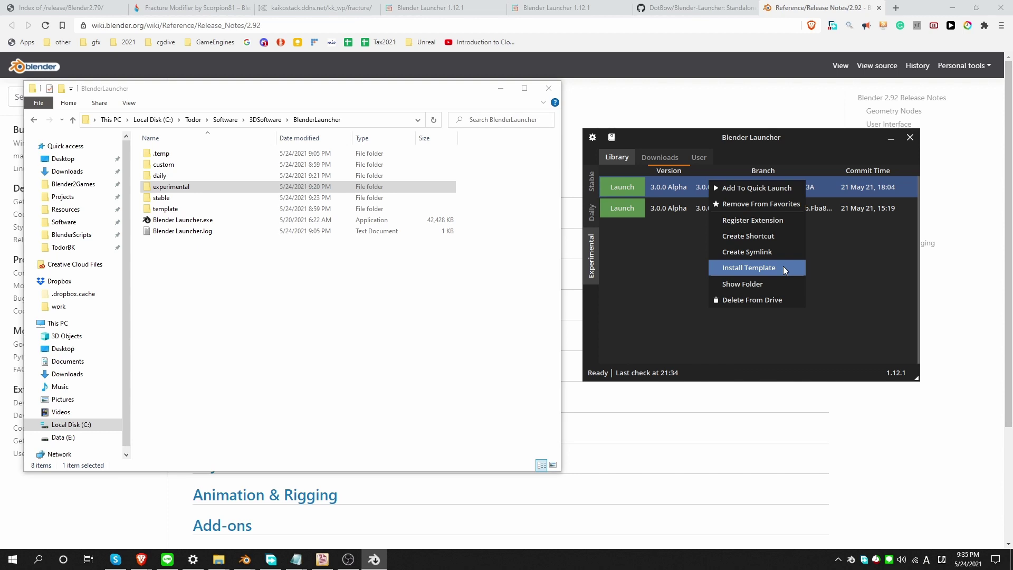
left_click(464, 319)
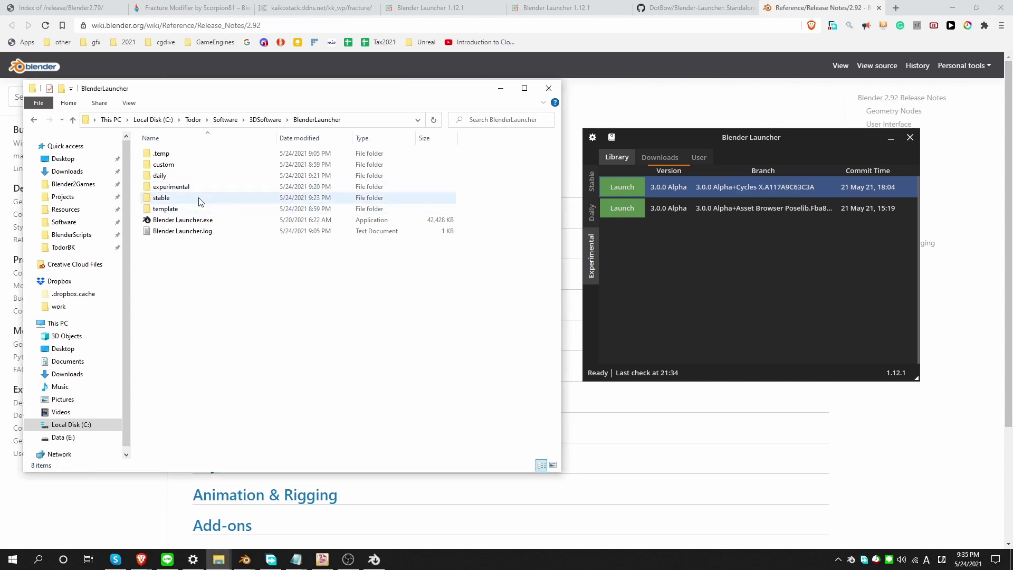
left_click(182, 177)
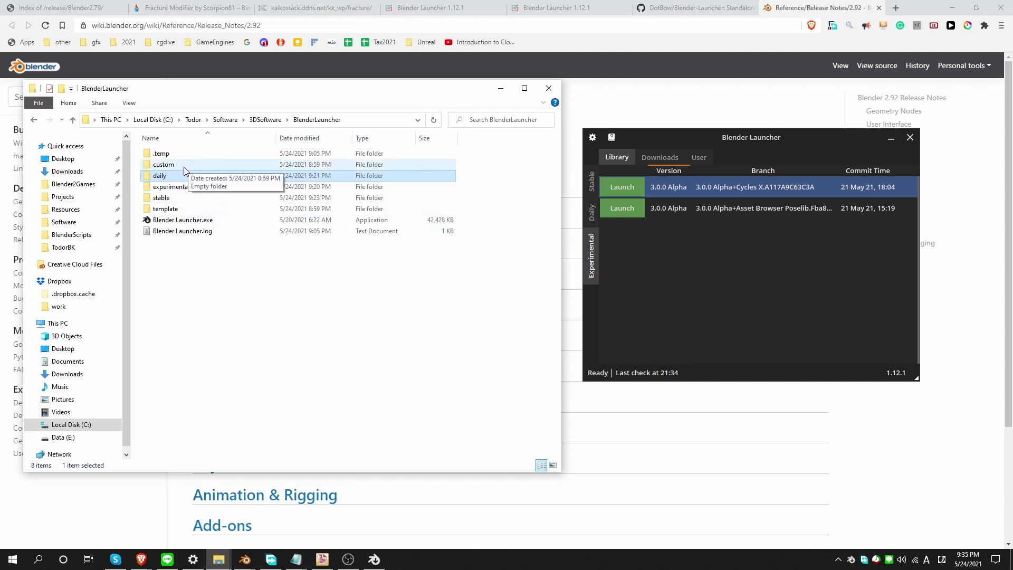
Step: Extract BlenderFracture-2.79b-win64.7z with 7-Zip into the empty custom folder
double_click(184, 166)
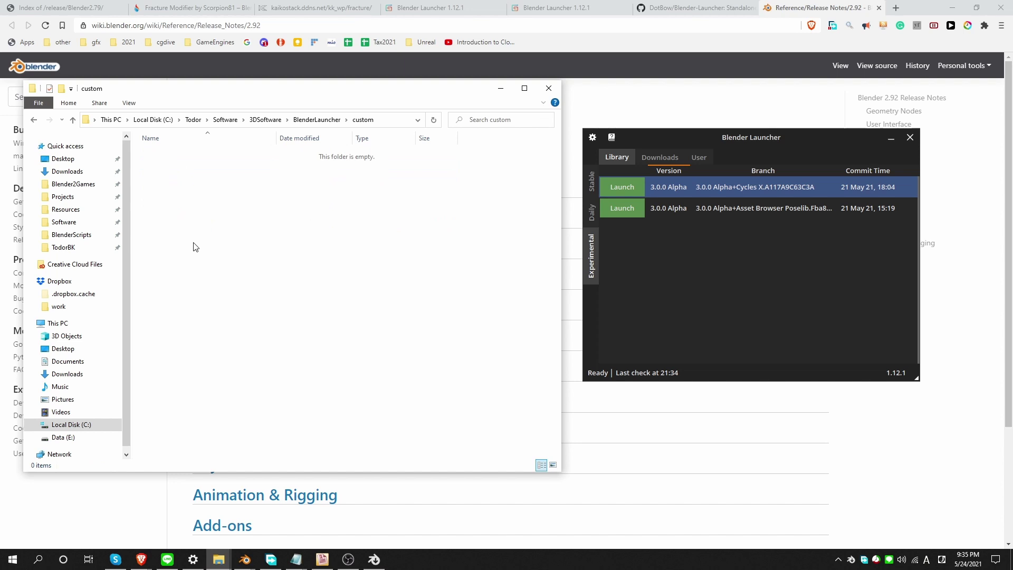
left_click(748, 279)
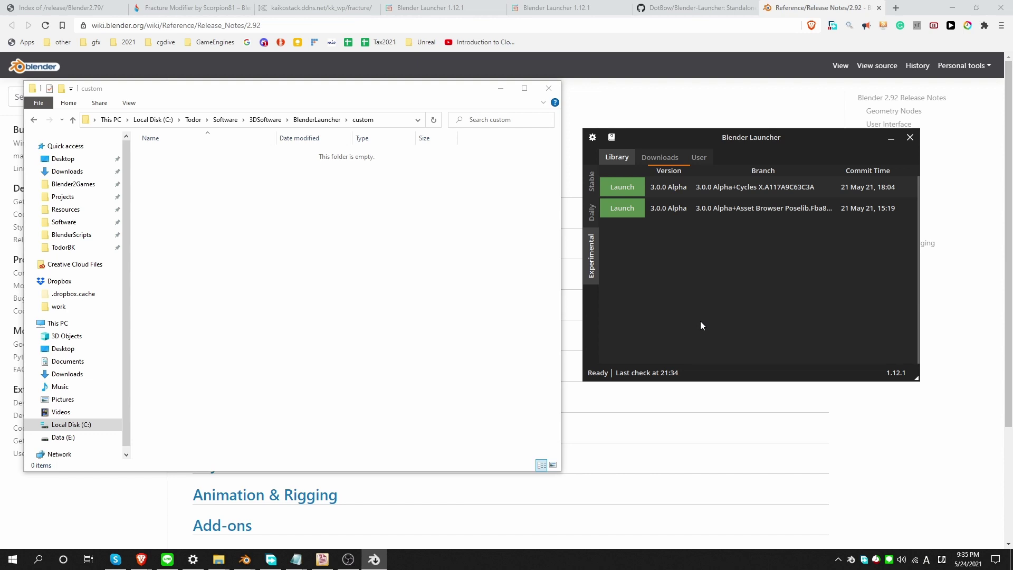
mouse_move(218, 559)
left_click(174, 507)
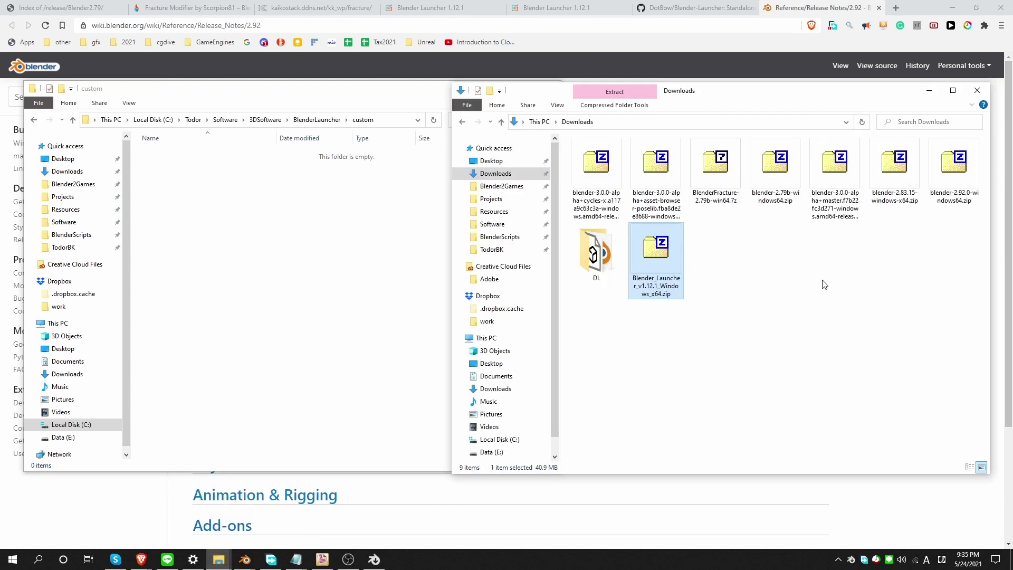
double_click(717, 182)
left_click_drag(533, 181, 206, 210)
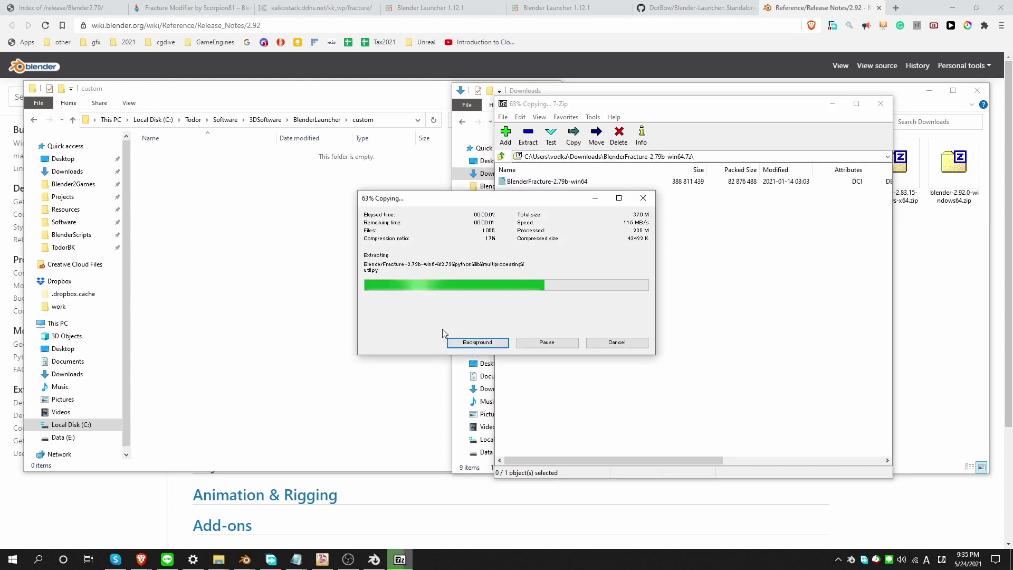
Step: Check the launcher's User builds list, then go back to the Experimental library
left_click(376, 555)
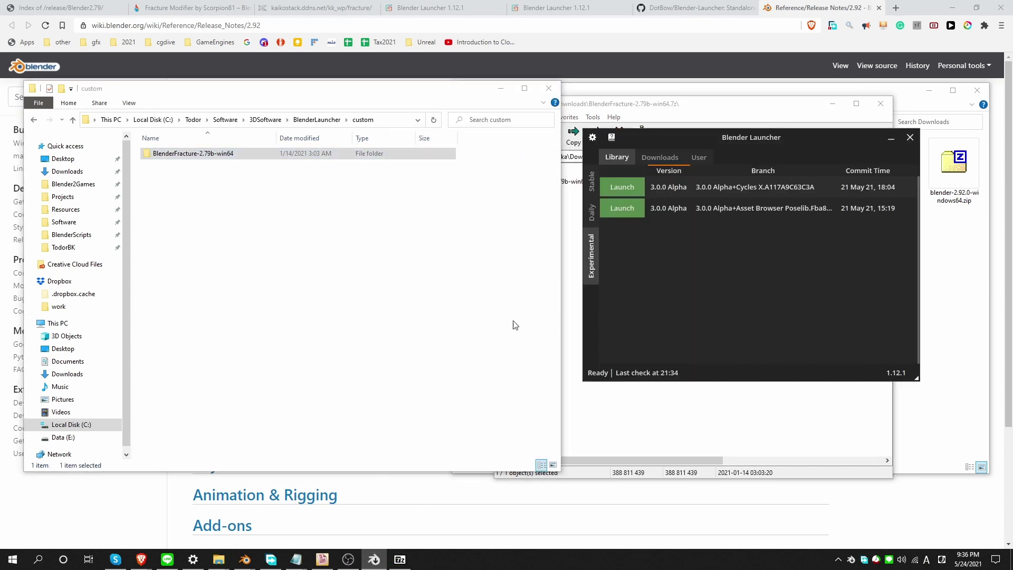
left_click(697, 157)
left_click(617, 157)
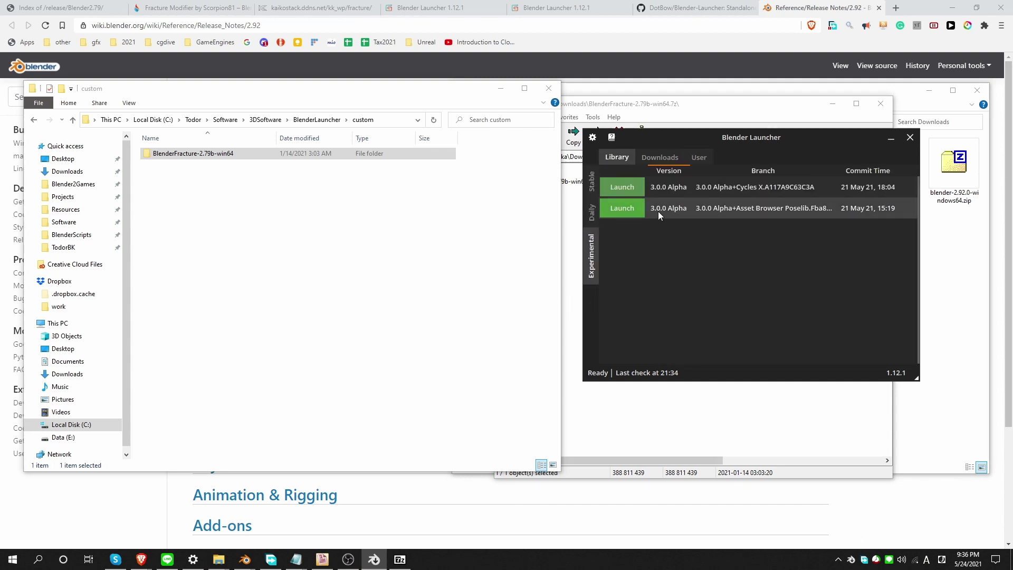
Step: Restart Blender Launcher and open User > Custom to find the Blenderfracture 2.79B Win64 build
right_click(851, 561)
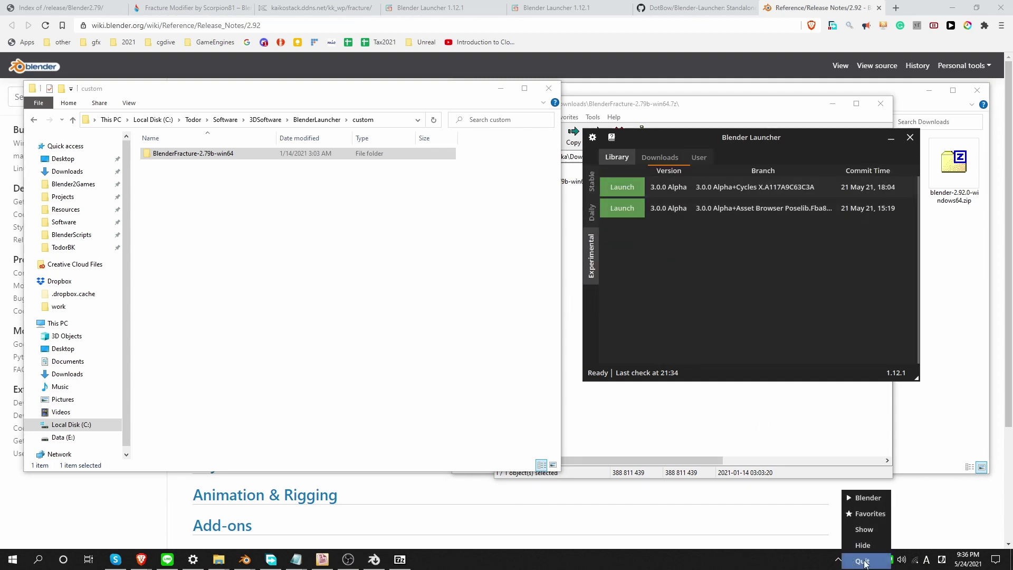
left_click(860, 542)
left_click(266, 120)
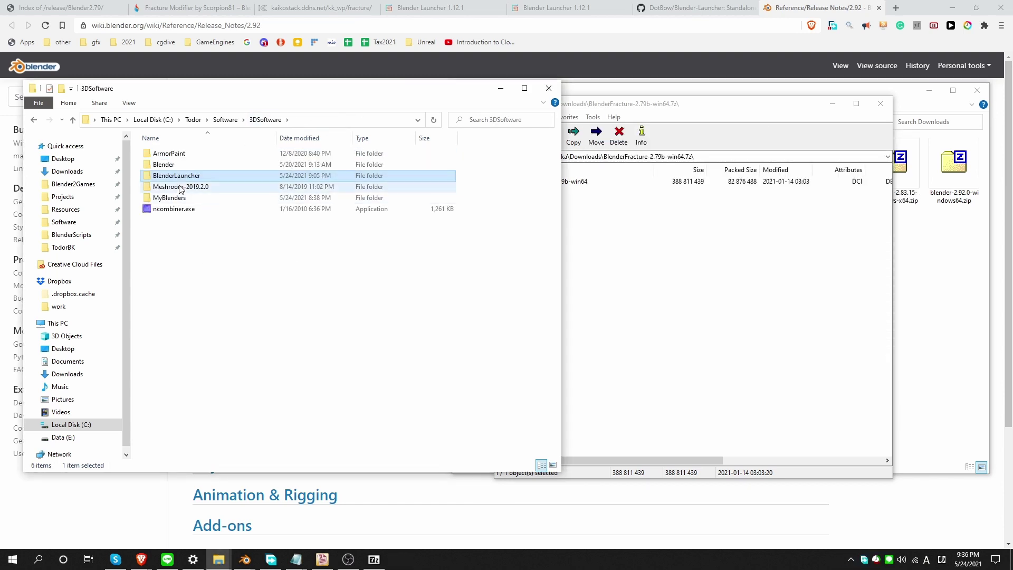
double_click(174, 175)
double_click(182, 220)
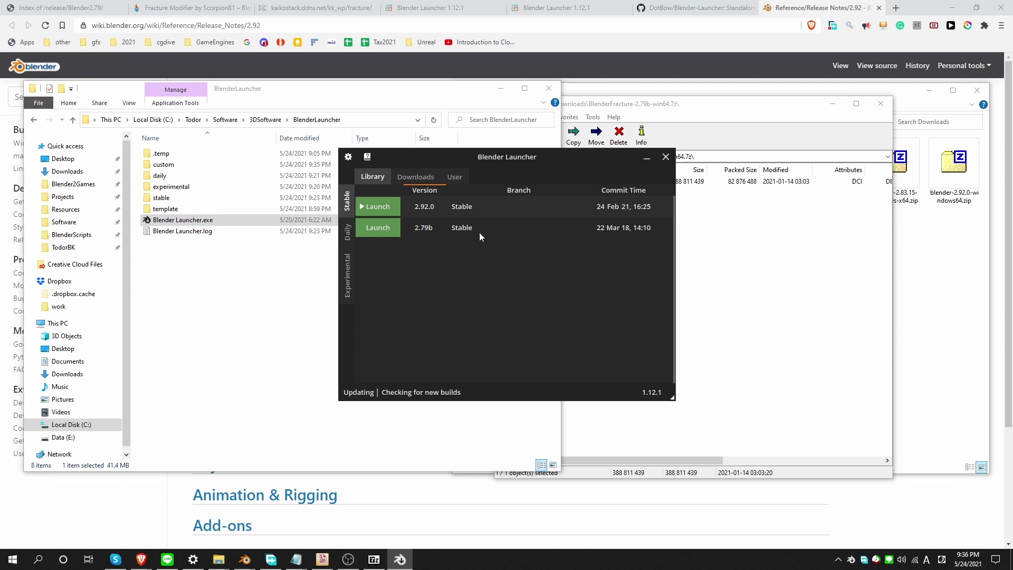
left_click(452, 174)
left_click(348, 251)
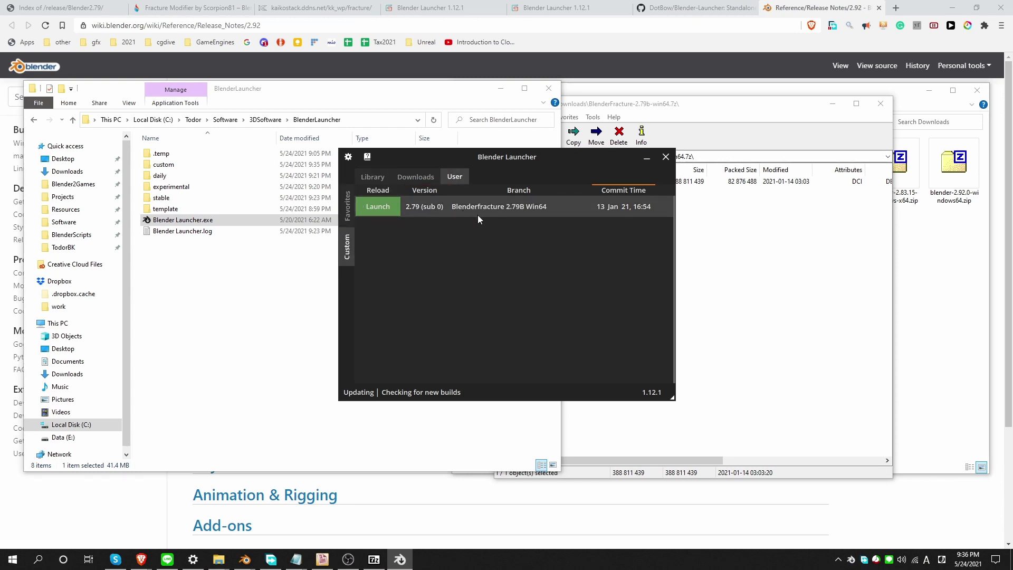
Step: Launch Blenderfracture 2.79B, add a Fracture modifier to the cube, then quit without saving
left_click(383, 214)
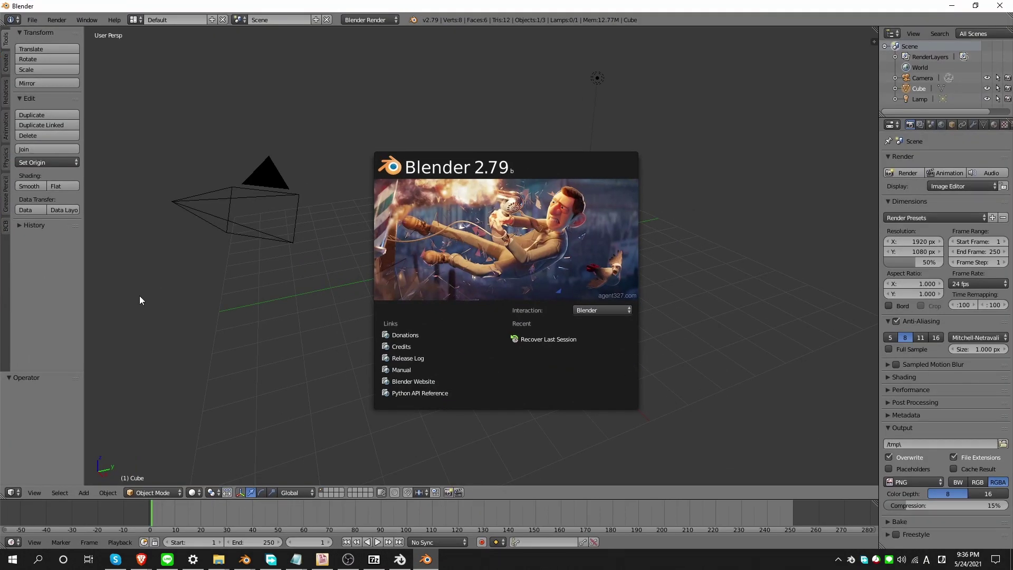
left_click(139, 300)
left_click(973, 125)
left_click(951, 160)
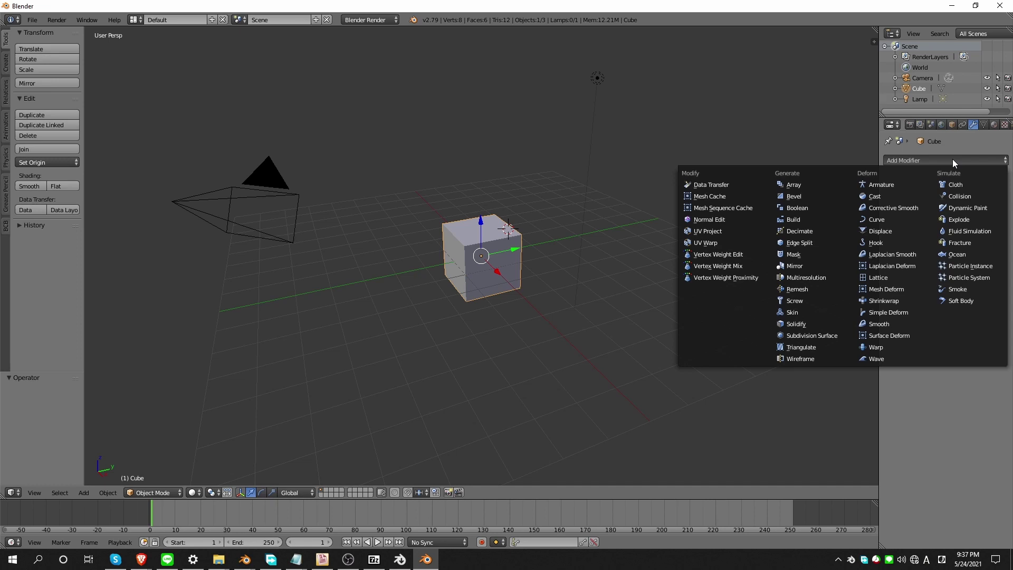
left_click(980, 239)
left_click(1002, 7)
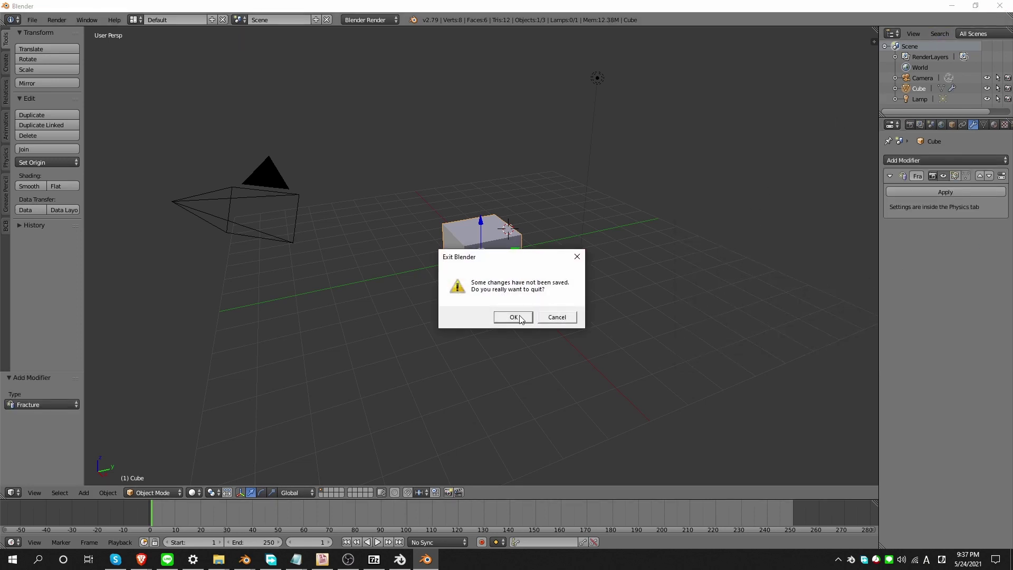
left_click(515, 316)
Step: Add the Blenderfracture 2.79B Win64 build to Favorites and select it in the Favorites list
right_click(470, 207)
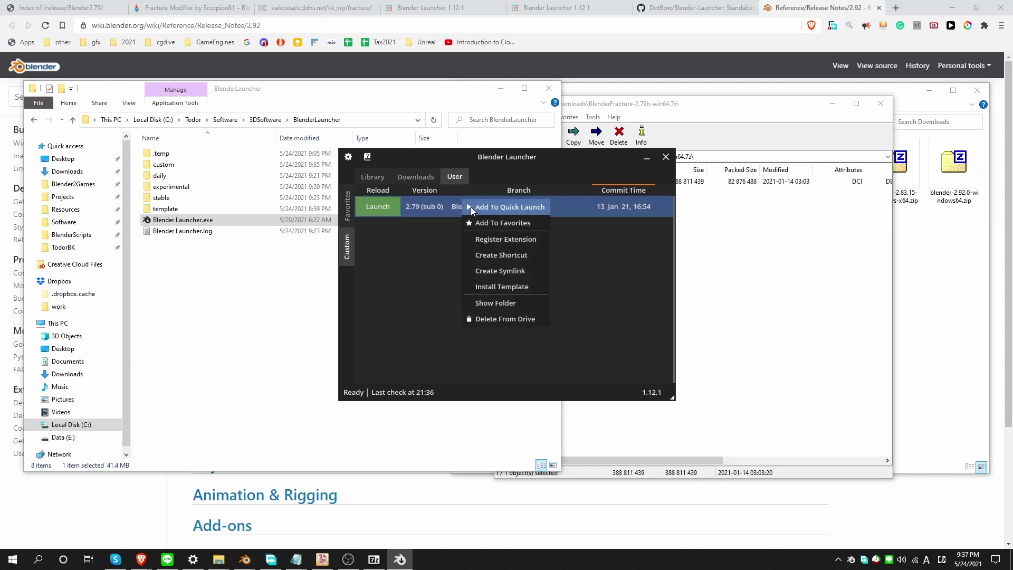
left_click(532, 226)
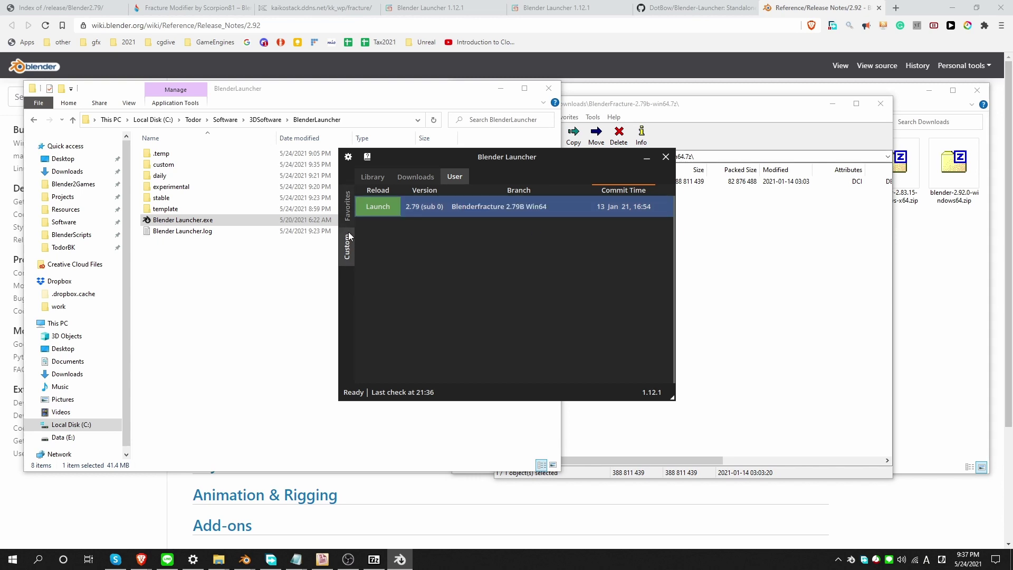
left_click(347, 208)
left_click(574, 208)
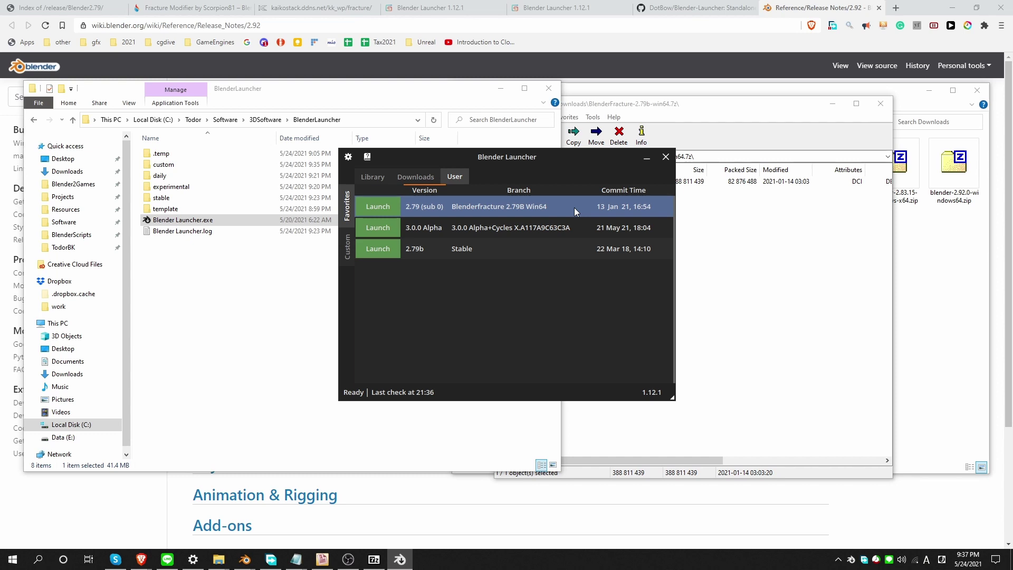
Step: Browse the downloadable stable builds, then return to the installed stable builds 2.92.0 and 2.79b
left_click(416, 176)
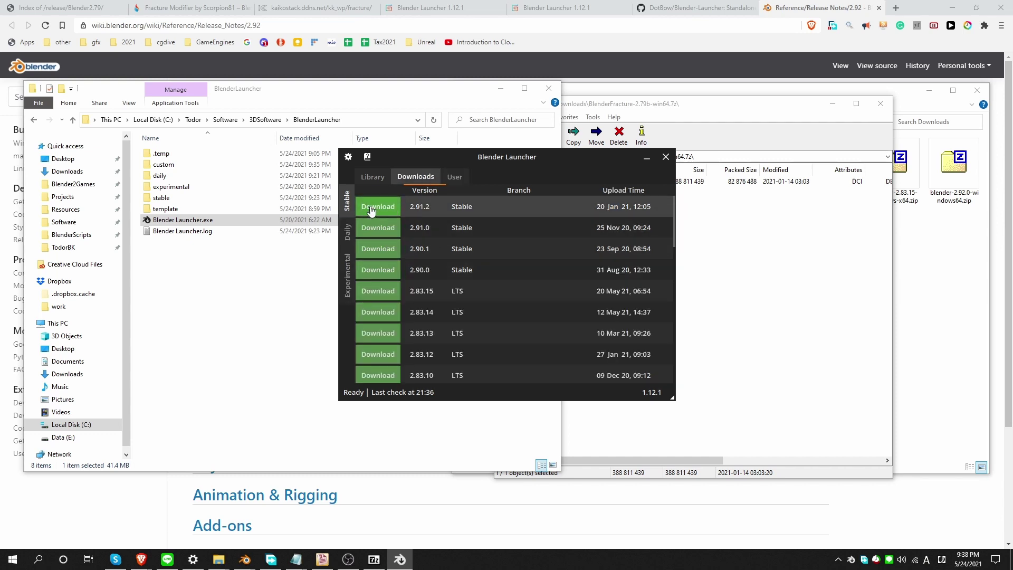
key("ctrl+shift+Tab")
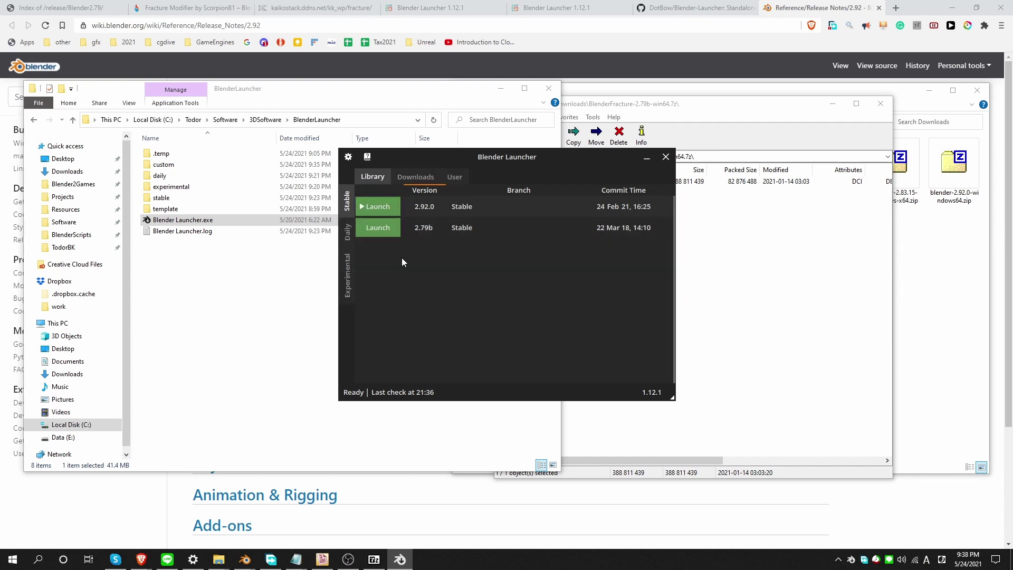